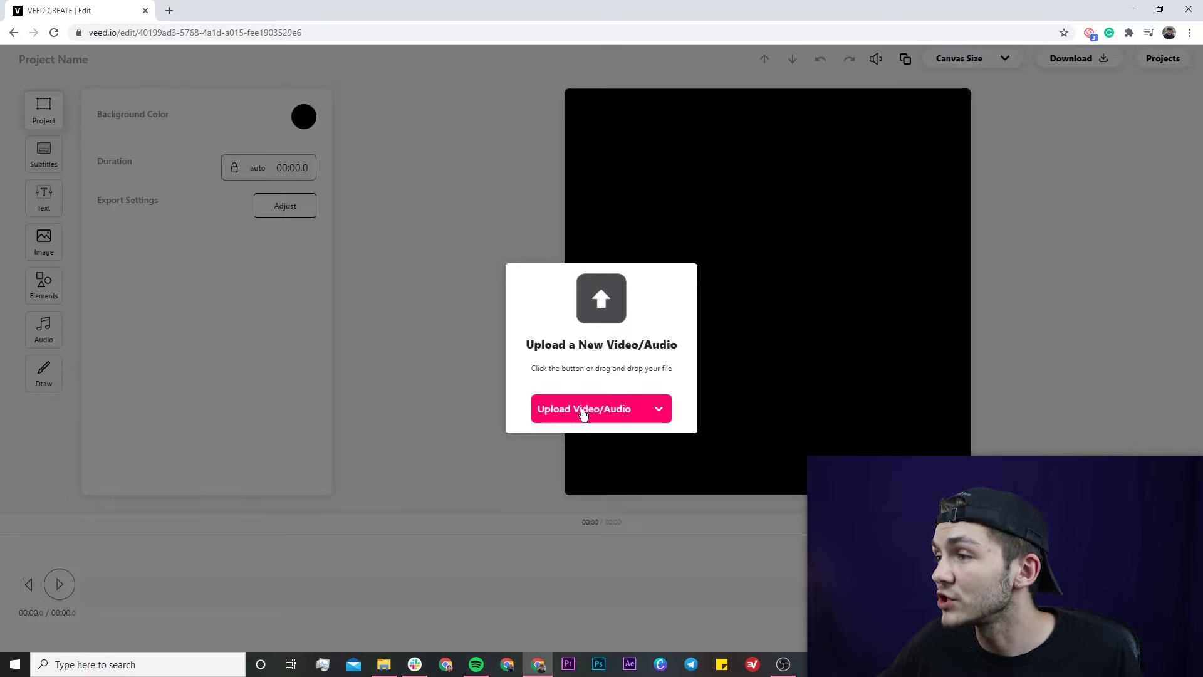
Upload the file Thank You Video.mp4 from the device into the project
{"action": "left_click", "coordinate": [659, 413]}
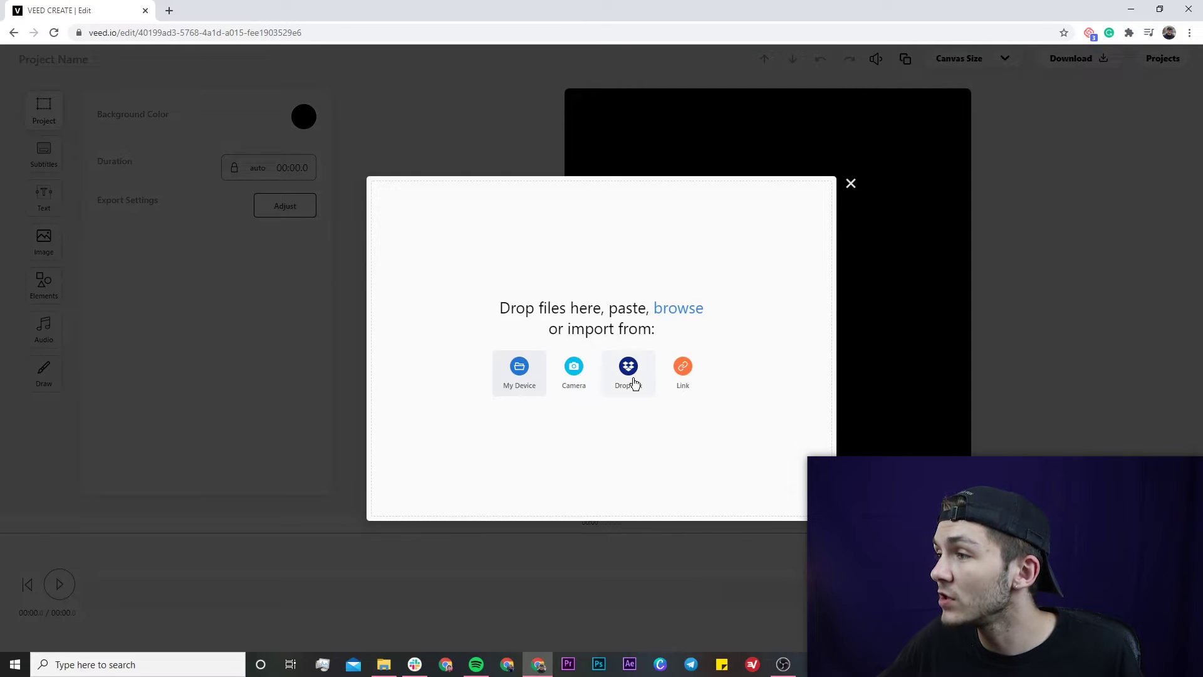
{"action": "left_click", "coordinate": [524, 376]}
{"action": "left_click", "coordinate": [442, 234]}
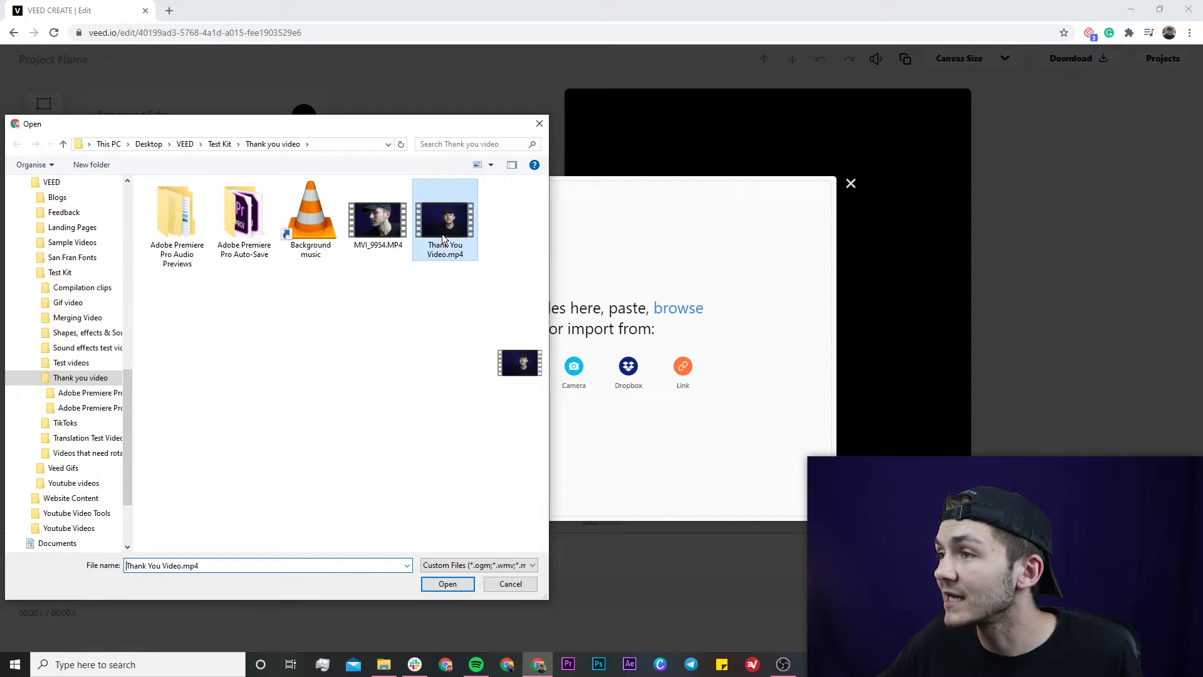
{"action": "left_click", "coordinate": [447, 583]}
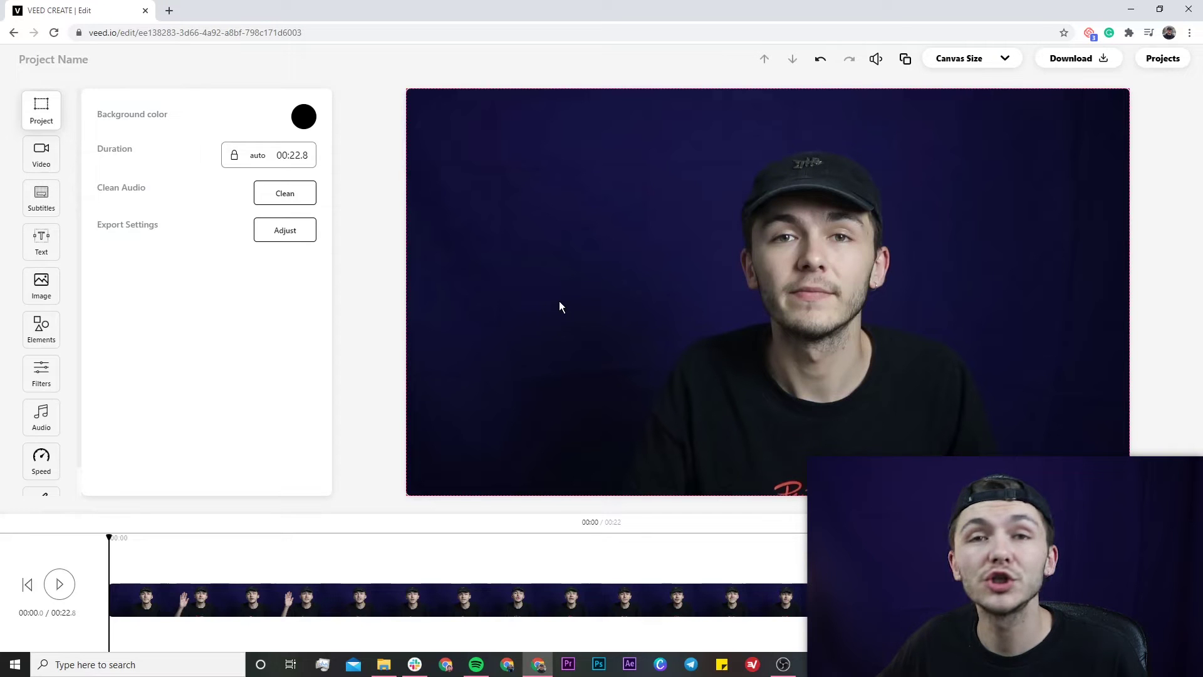
Play up to the wave, trim off the clip's first 3.6 seconds and move the clip to the timeline start
{"action": "left_click", "coordinate": [60, 586]}
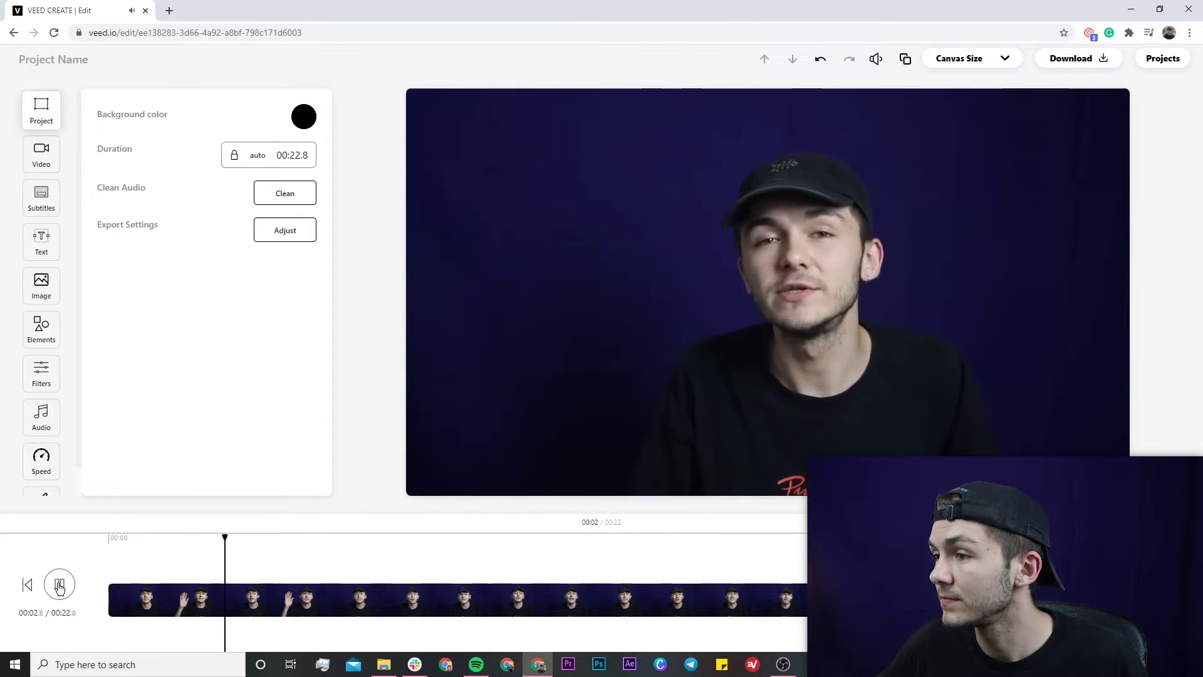
{"action": "left_click", "coordinate": [60, 586]}
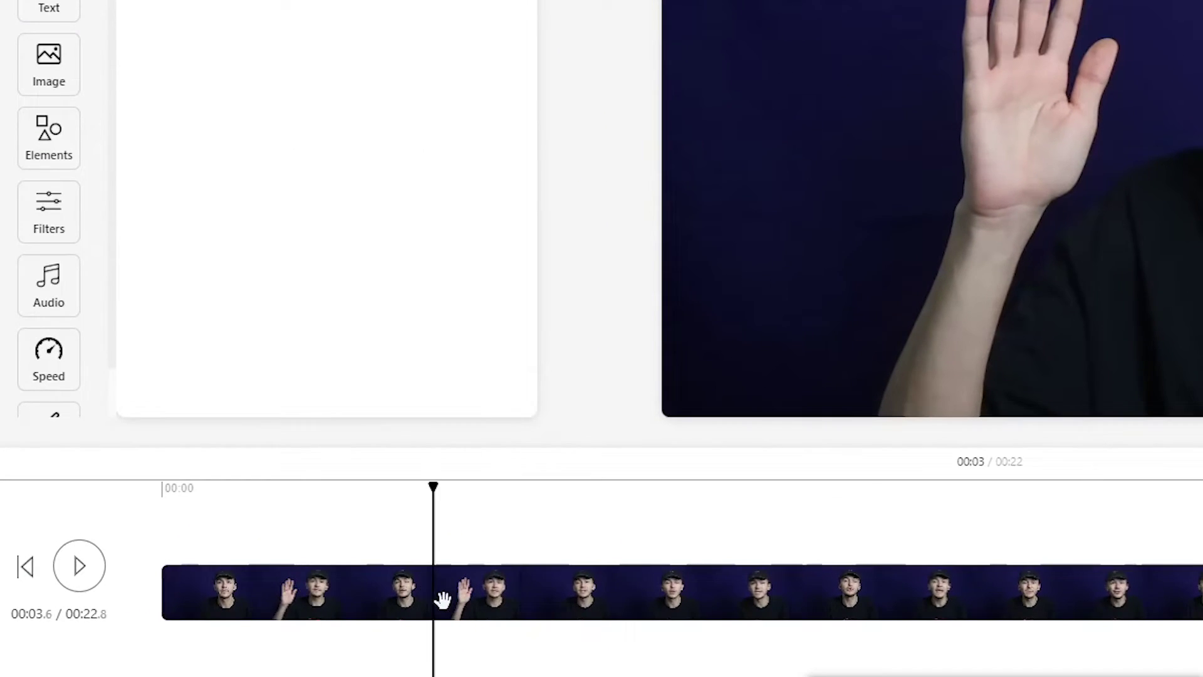
{"action": "left_click", "coordinate": [436, 598]}
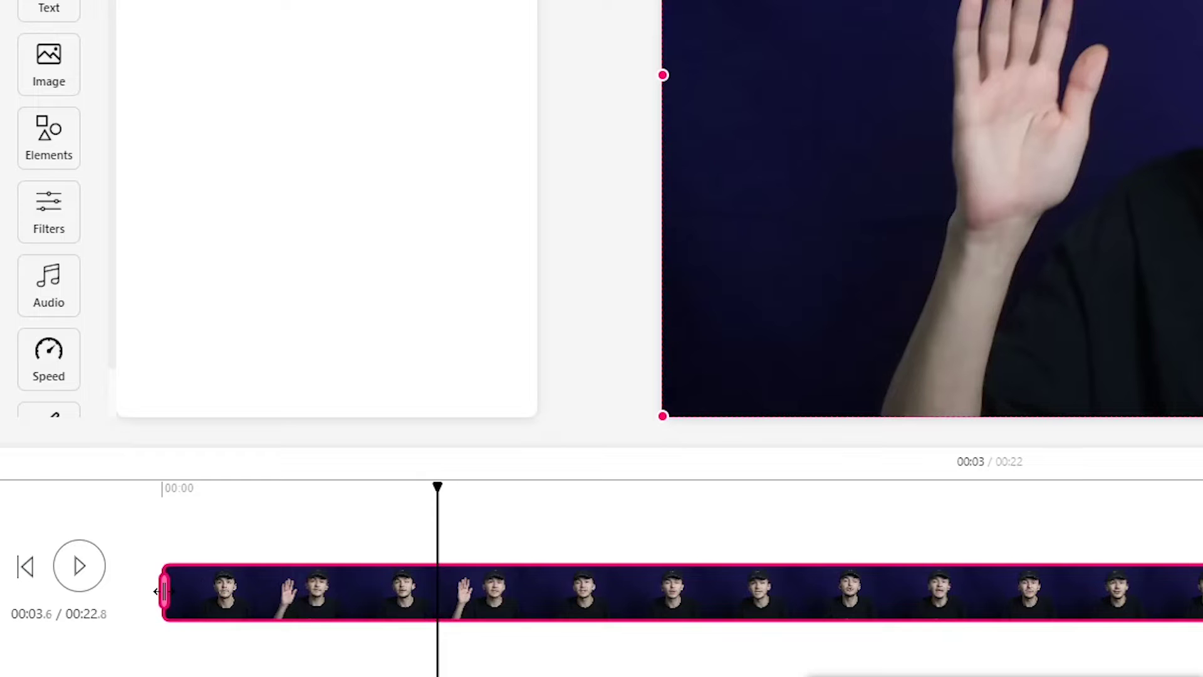
{"action": "left_click_drag", "start_coordinate": [157, 590], "coordinate": [435, 592]}
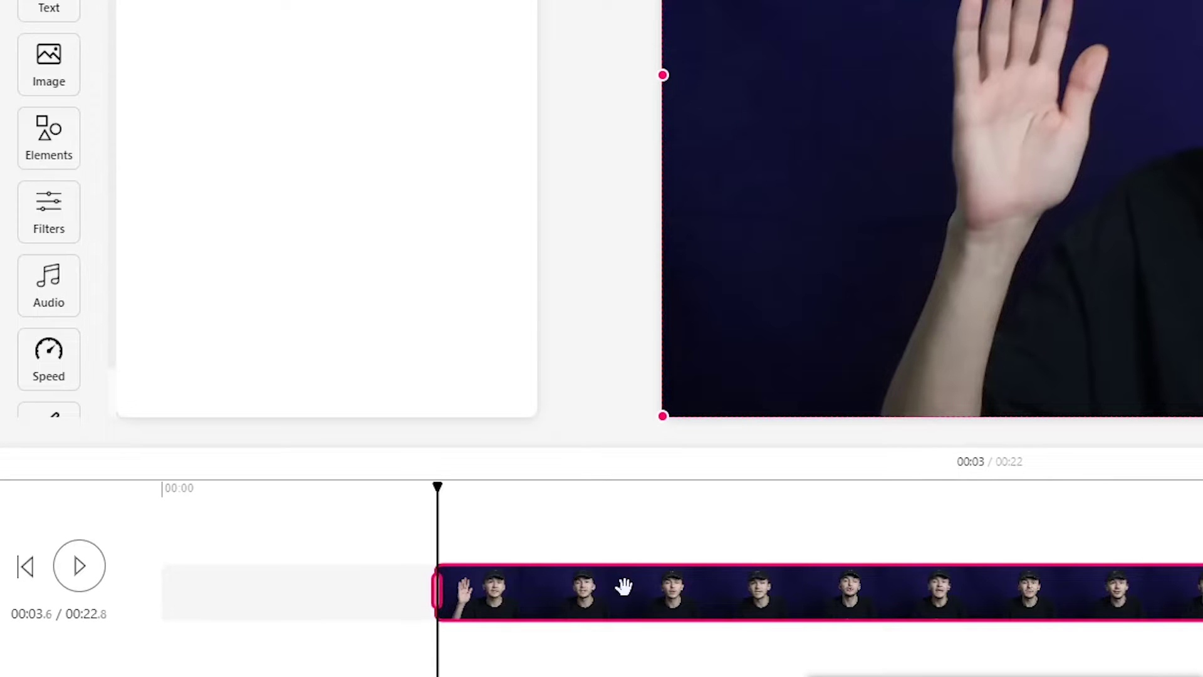
{"action": "left_click_drag", "start_coordinate": [952, 589], "coordinate": [626, 582]}
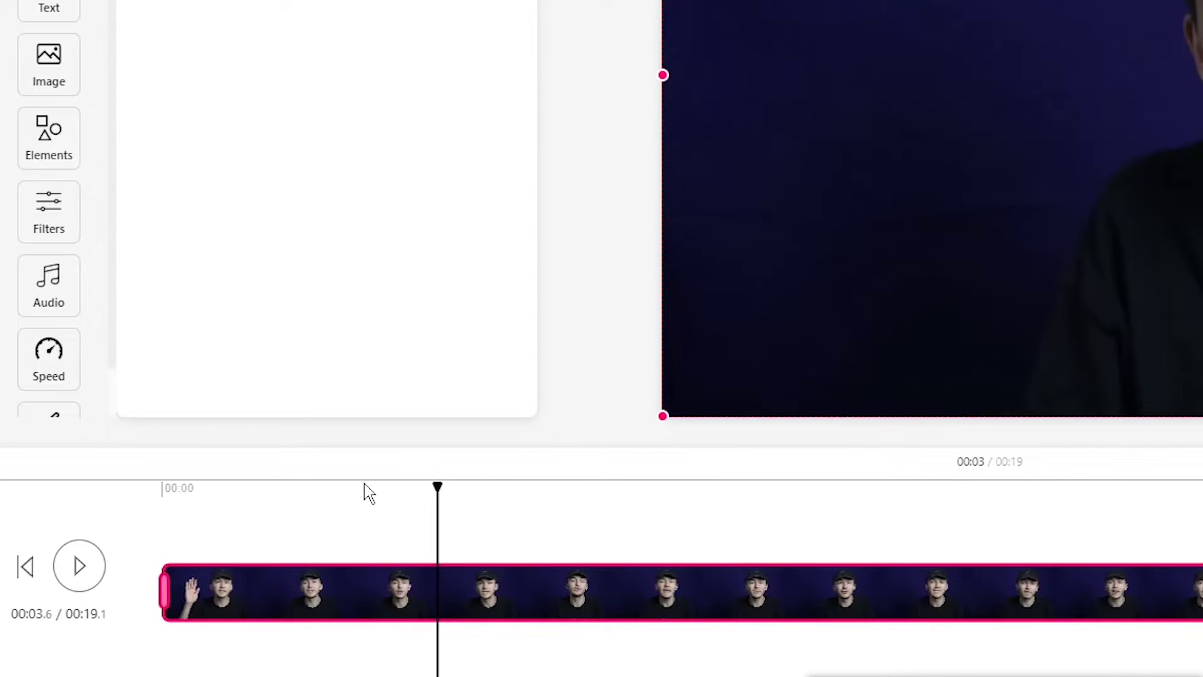
Preview the trimmed opening and fine-tune the clip's start so the project lasts 19.5 seconds
{"action": "left_click", "coordinate": [164, 500]}
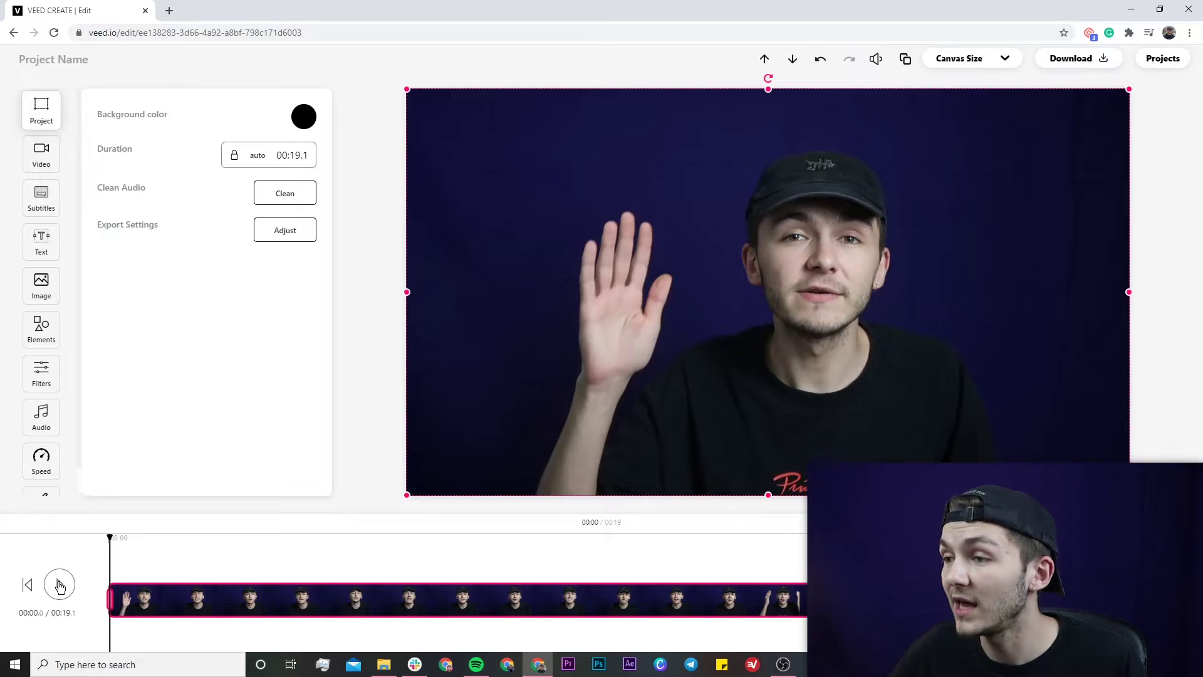
{"action": "left_click", "coordinate": [59, 586]}
{"action": "left_click", "coordinate": [69, 591]}
{"action": "mouse_move", "coordinate": [116, 600]}
{"action": "left_mouse_down"}
{"action": "mouse_move", "coordinate": [131, 600]}
{"action": "mouse_move", "coordinate": [117, 600]}
{"action": "left_mouse_up"}
{"action": "left_click", "coordinate": [110, 543]}
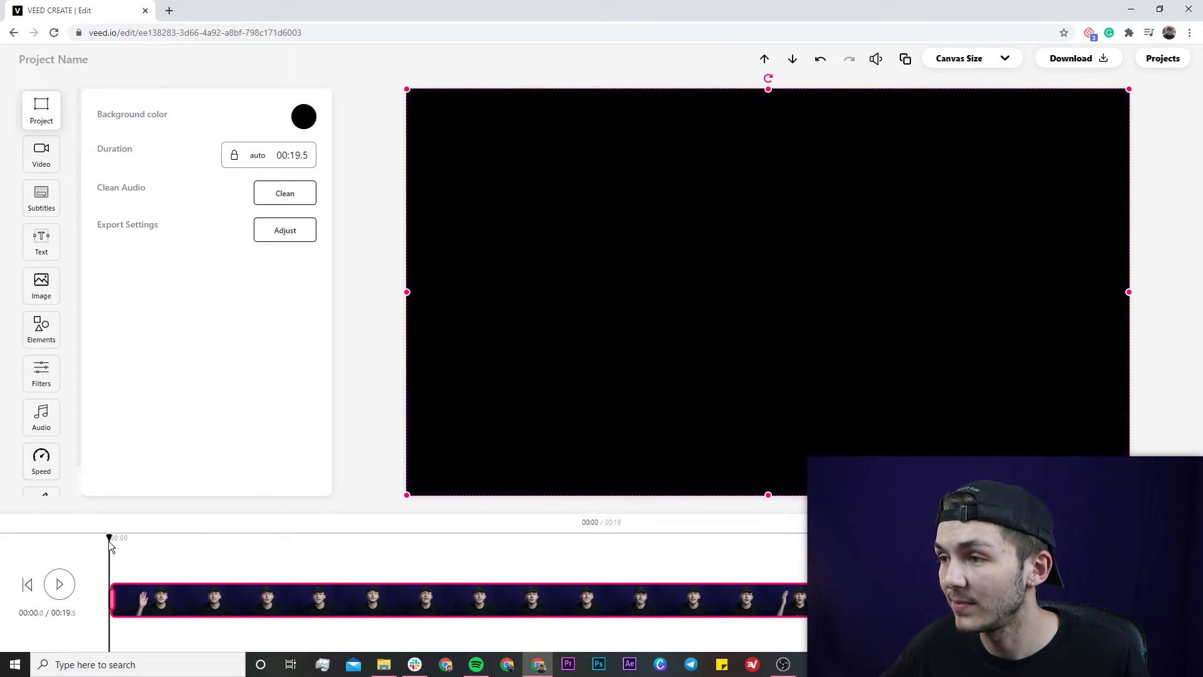
{"action": "left_click", "coordinate": [60, 586]}
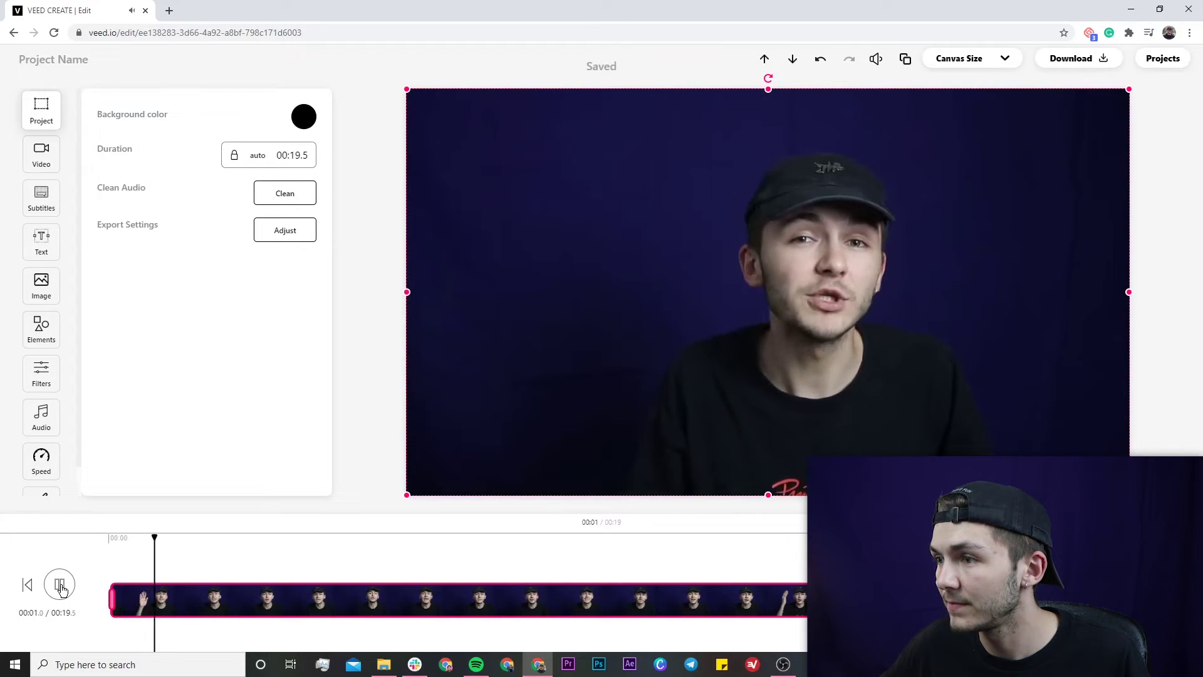
{"action": "left_click", "coordinate": [60, 587]}
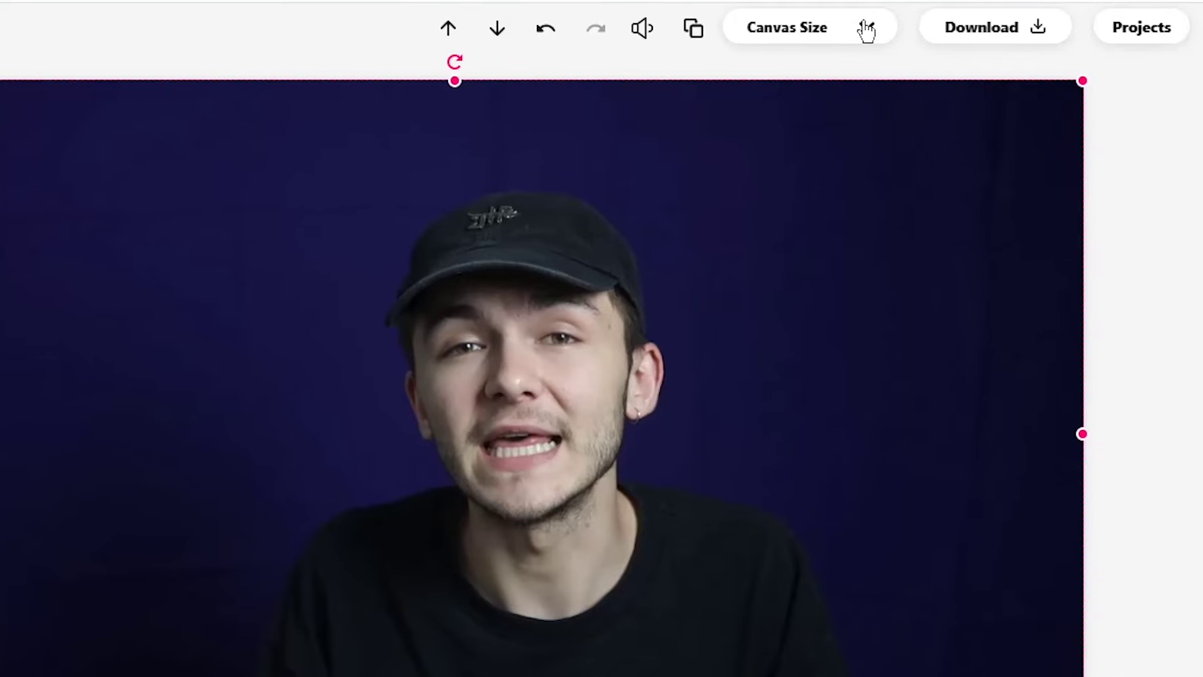
Change the canvas size to Square (1:1) and play back a few seconds of the video
{"action": "left_click", "coordinate": [868, 29]}
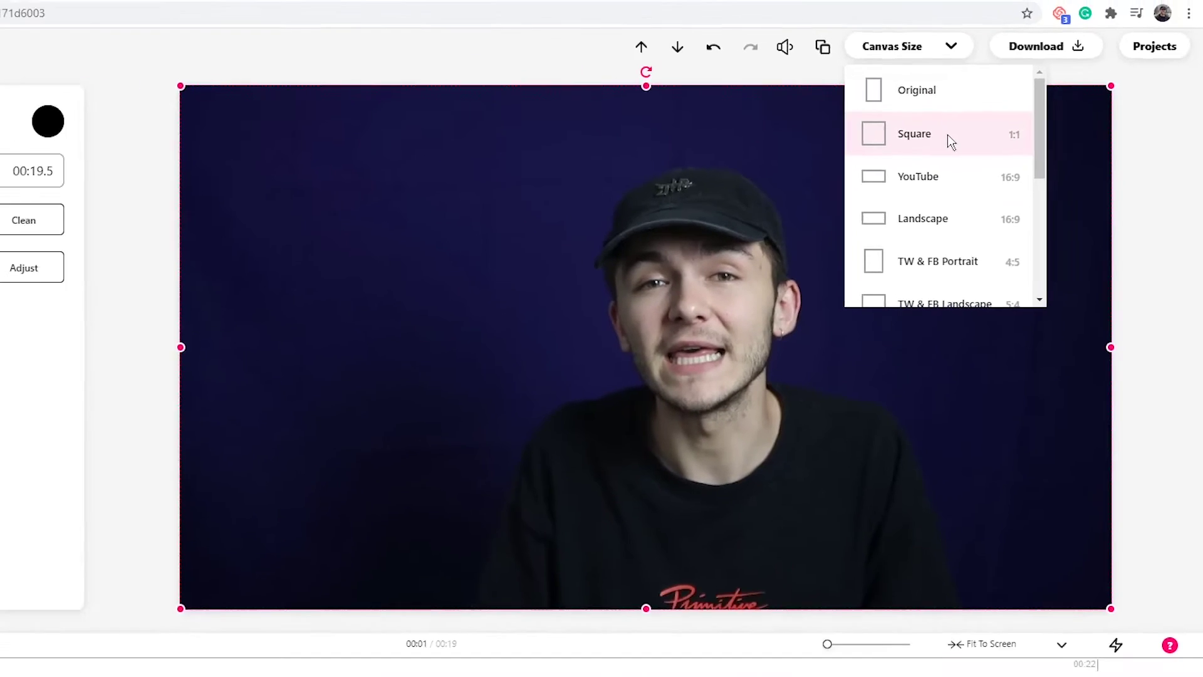
{"action": "left_click", "coordinate": [867, 156]}
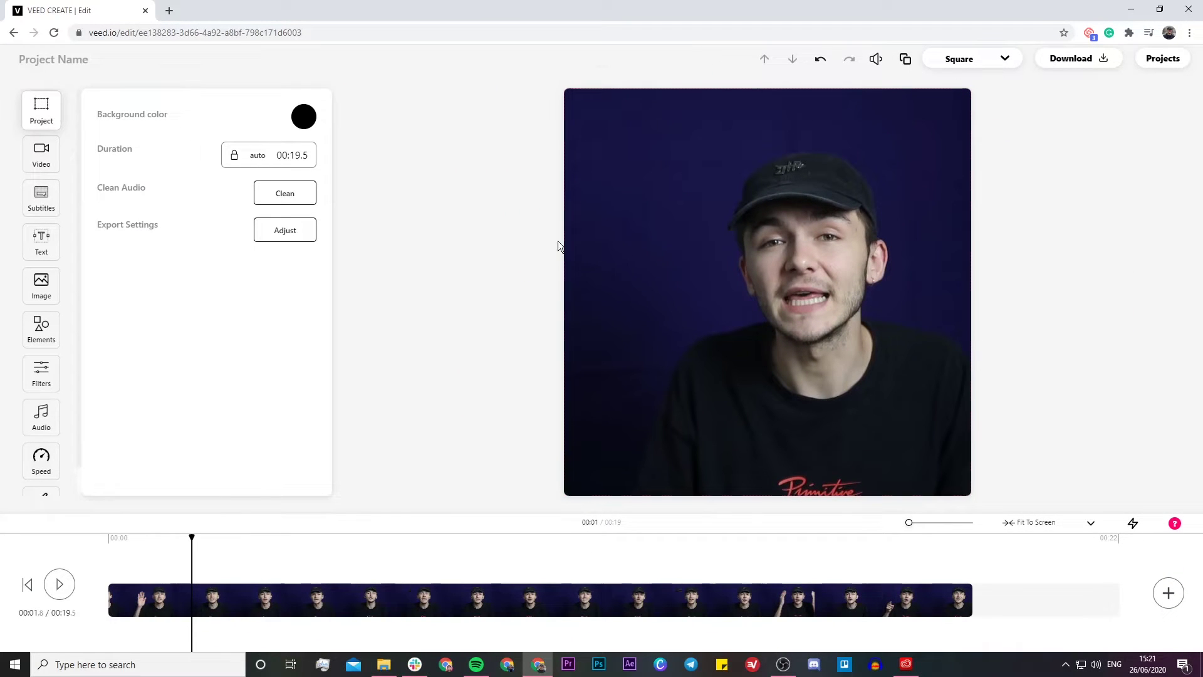
{"action": "left_click", "coordinate": [59, 584]}
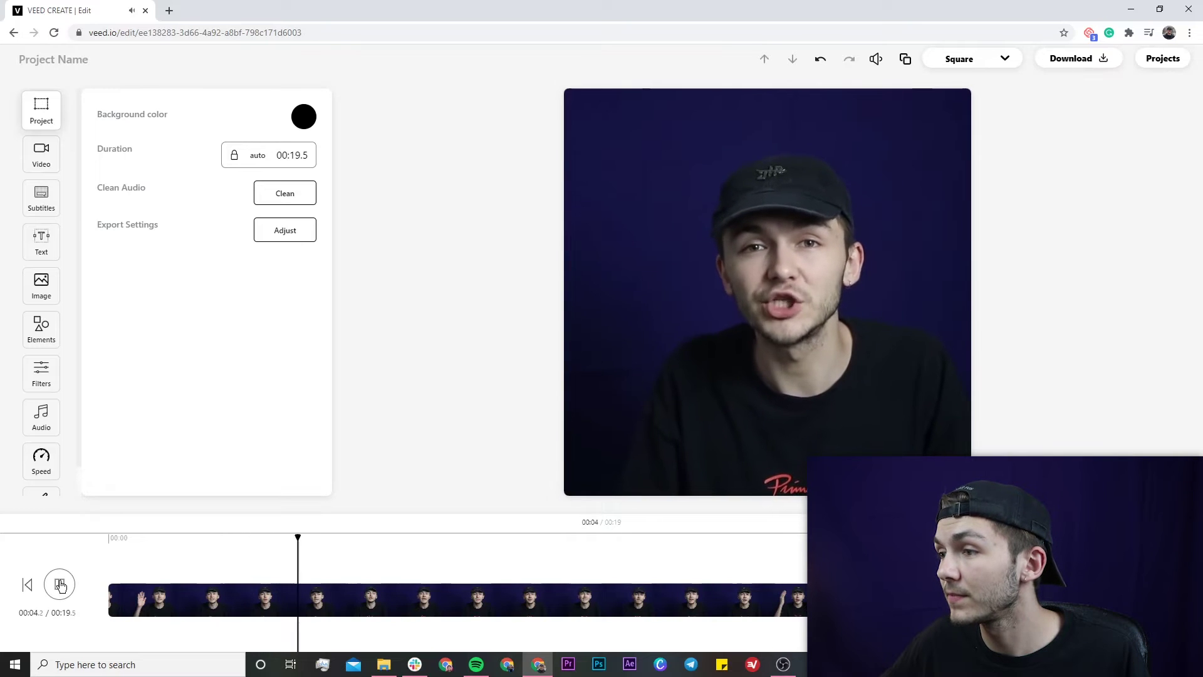
{"action": "left_click", "coordinate": [60, 584]}
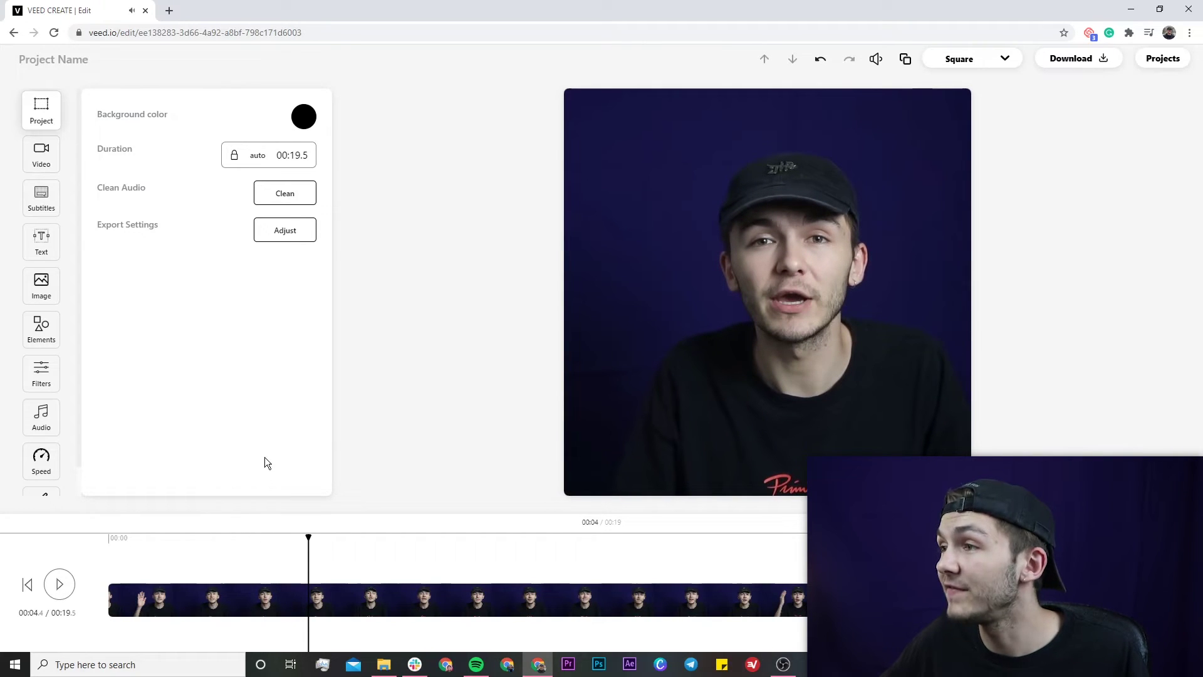
Shift the video sideways to centre the speaker in the square canvas and stretch its edge to cover the gap
{"action": "left_click", "coordinate": [800, 307]}
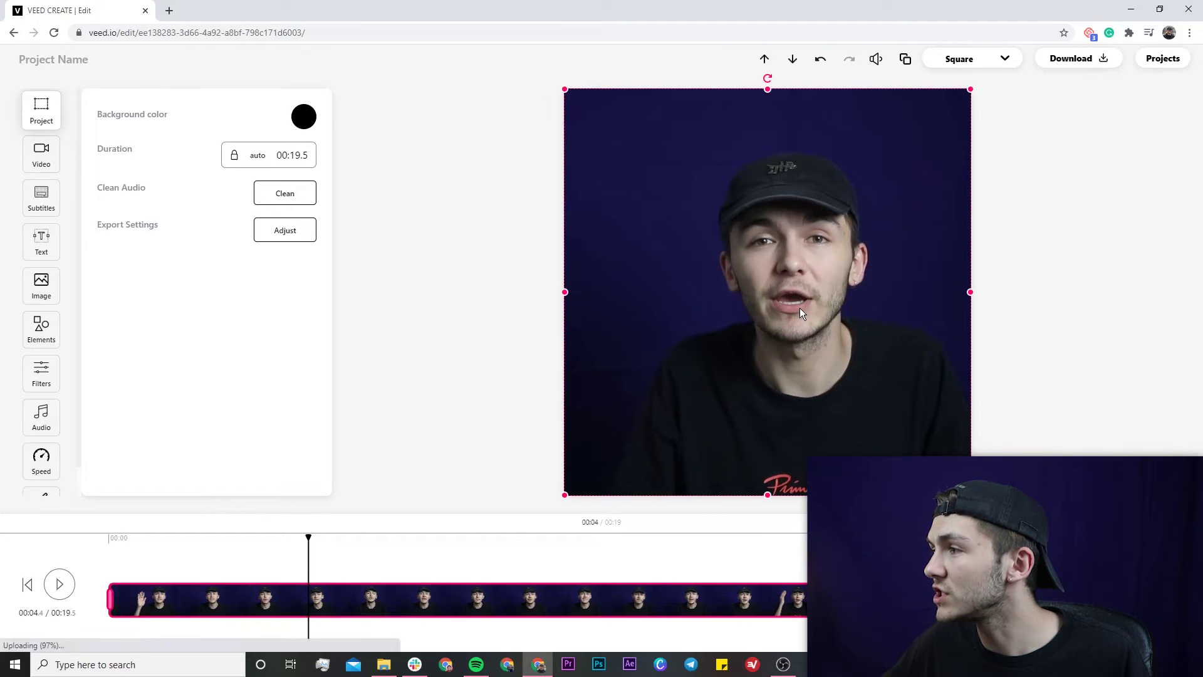
{"action": "left_click_drag", "start_coordinate": [828, 303], "coordinate": [768, 307]}
{"action": "left_click_drag", "start_coordinate": [909, 291], "coordinate": [965, 291]}
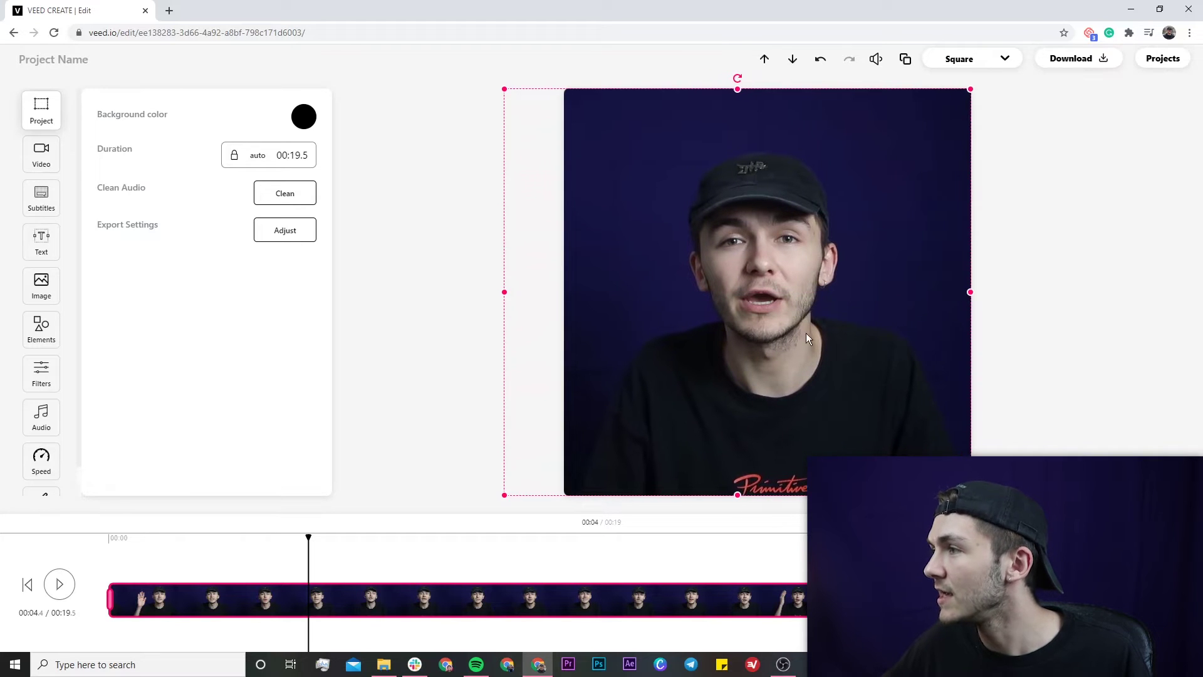
{"action": "left_click_drag", "start_coordinate": [788, 310], "coordinate": [793, 309]}
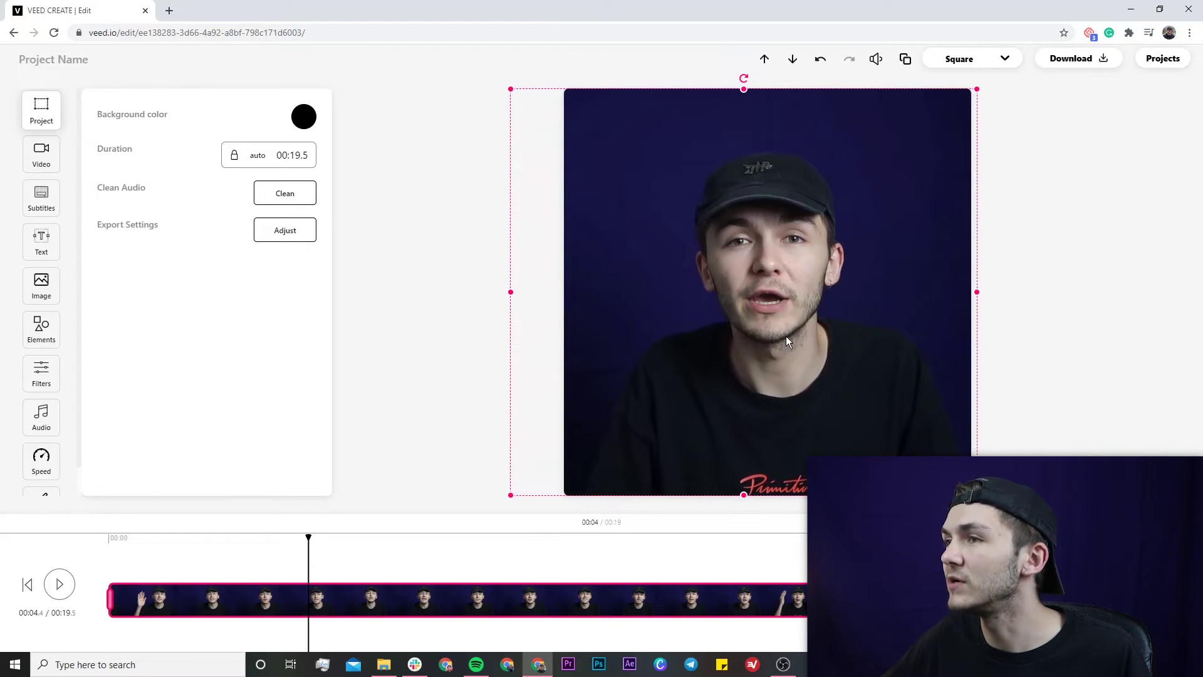
Compare the Fit frame and Fill frame options and apply Fit frame to the video
{"action": "left_click", "coordinate": [43, 156]}
{"action": "left_click", "coordinate": [268, 124]}
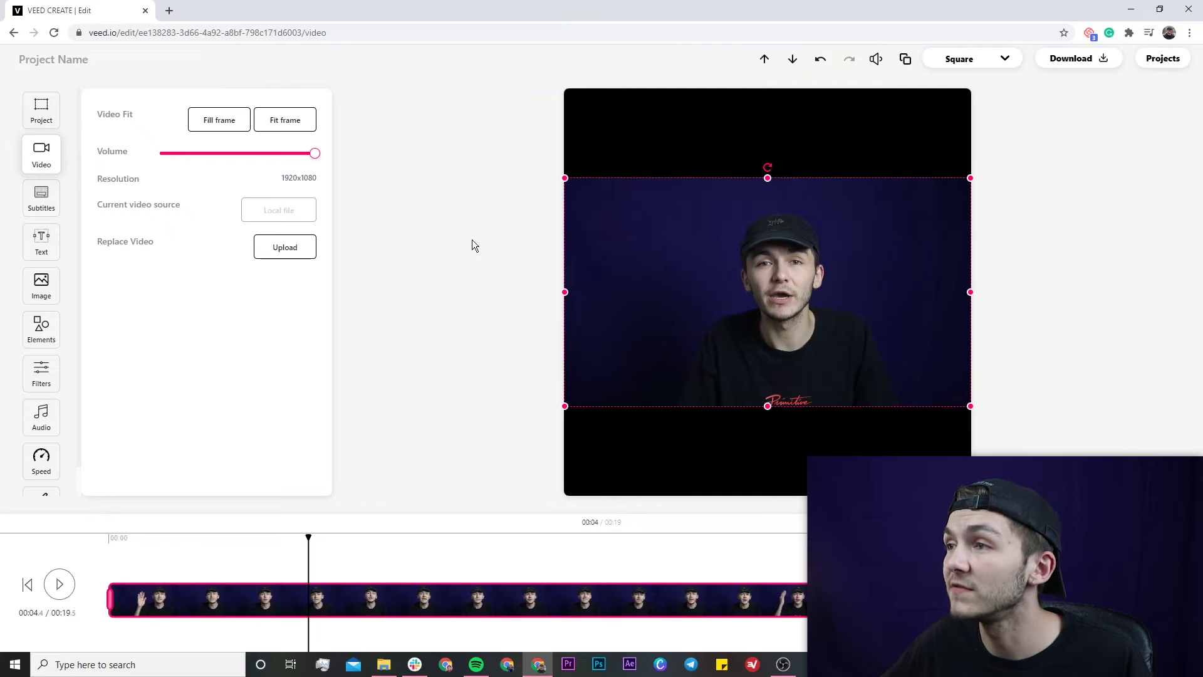
{"action": "left_click", "coordinate": [220, 120]}
{"action": "left_click", "coordinate": [268, 124]}
Enlarge and reposition the video so the centred speaker fills the square canvas below a black band along the top
{"action": "left_click_drag", "start_coordinate": [743, 270], "coordinate": [701, 262]}
{"action": "left_click_drag", "start_coordinate": [924, 404], "coordinate": [976, 495]}
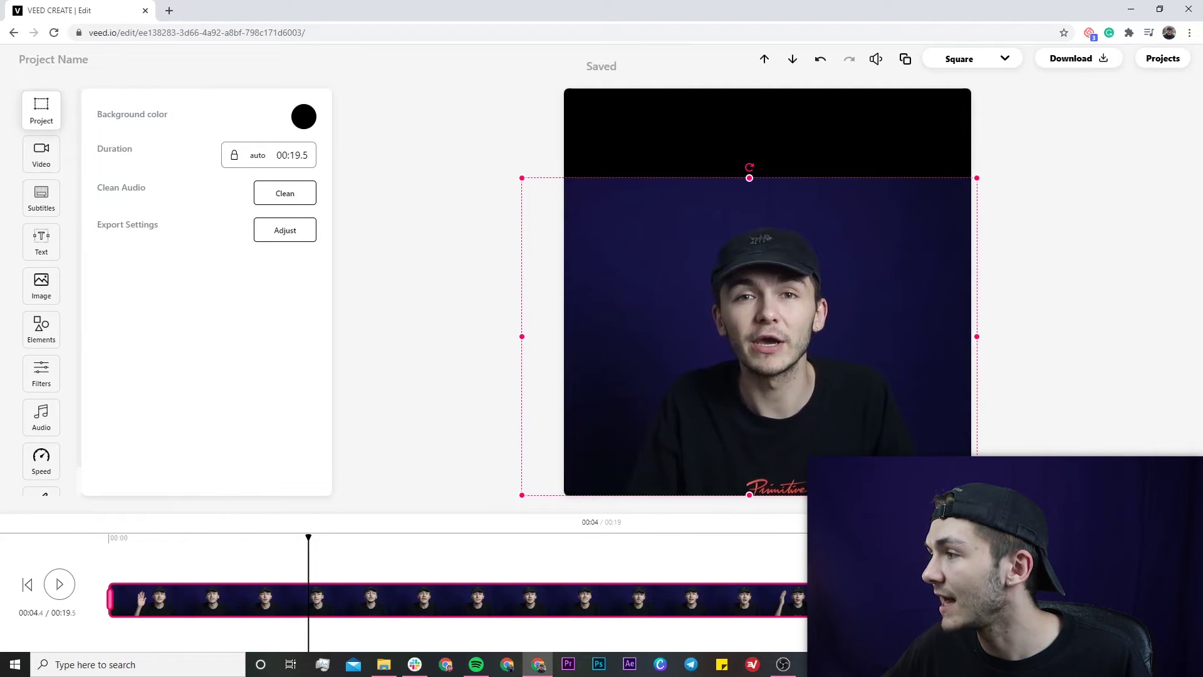
{"action": "left_click_drag", "start_coordinate": [749, 180], "coordinate": [747, 265]}
{"action": "left_click_drag", "start_coordinate": [745, 376], "coordinate": [746, 300]}
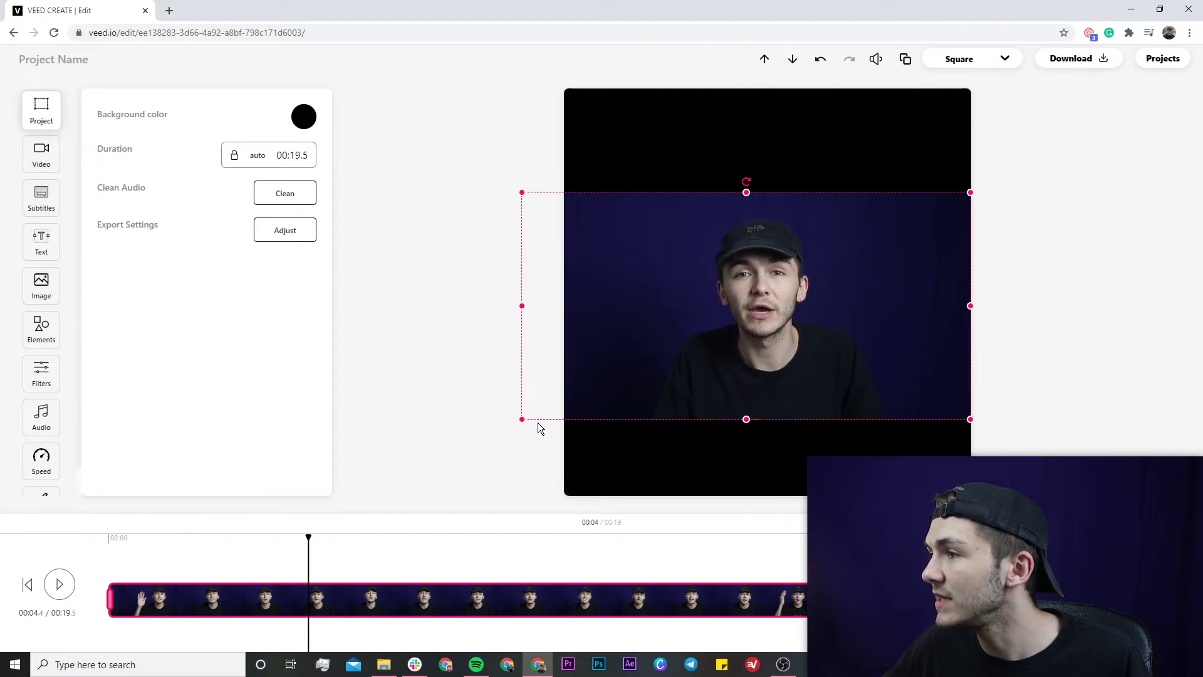
{"action": "left_click_drag", "start_coordinate": [523, 419], "coordinate": [372, 473]}
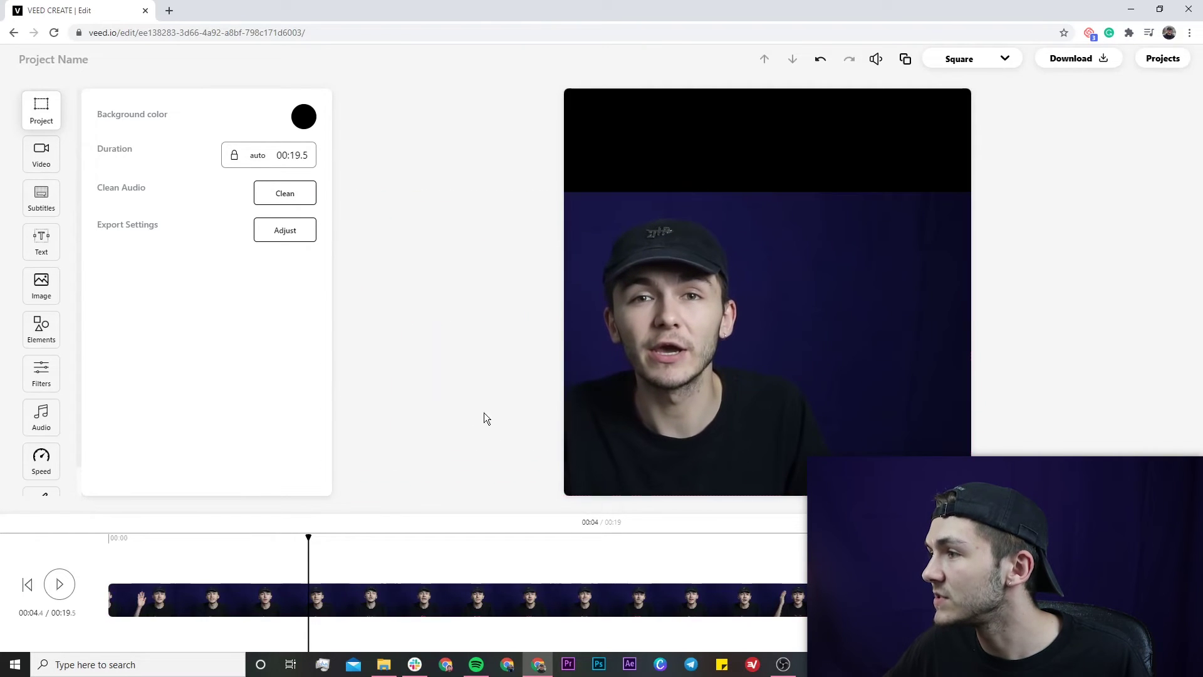
{"action": "left_click", "coordinate": [718, 346]}
{"action": "left_click_drag", "start_coordinate": [718, 343], "coordinate": [756, 308]}
{"action": "left_click_drag", "start_coordinate": [741, 193], "coordinate": [741, 178]}
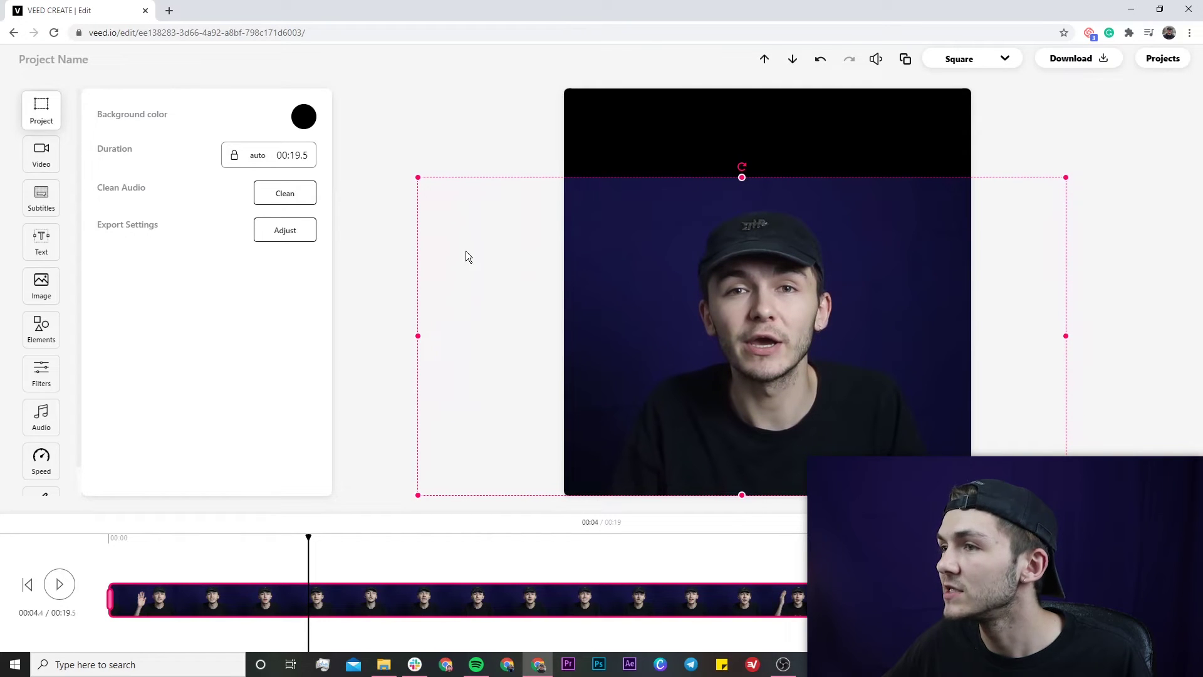
Add a new text element reading "THANK YOU"
{"action": "left_click", "coordinate": [40, 244]}
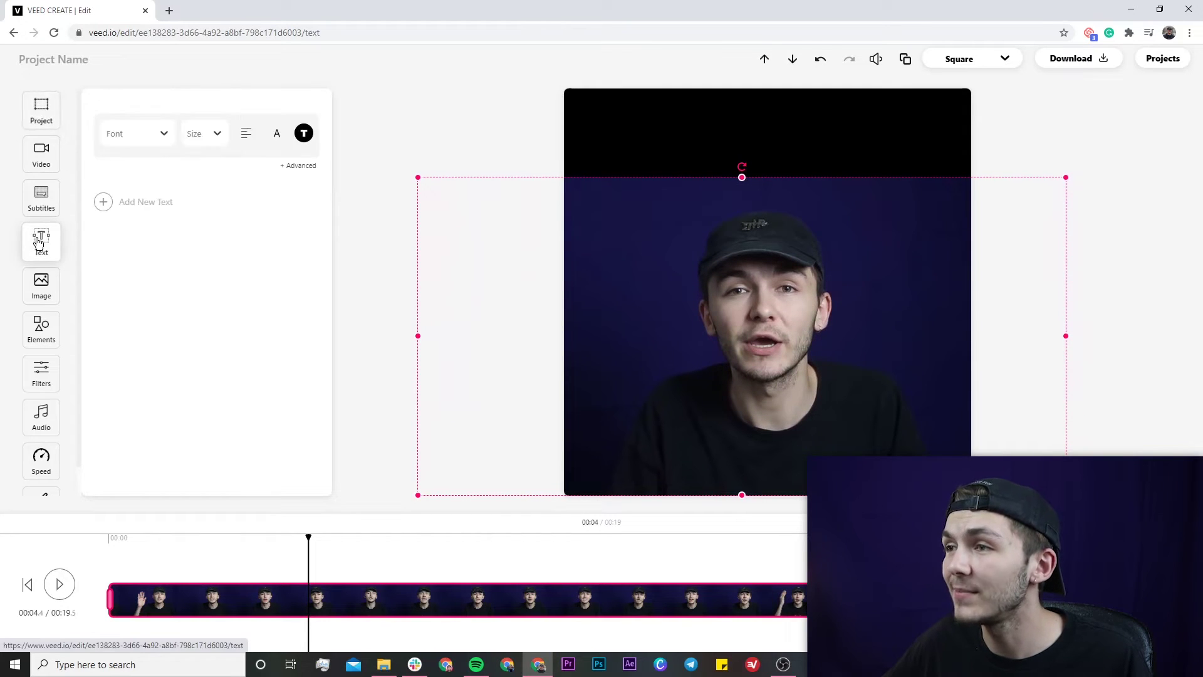
{"action": "left_click", "coordinate": [103, 203]}
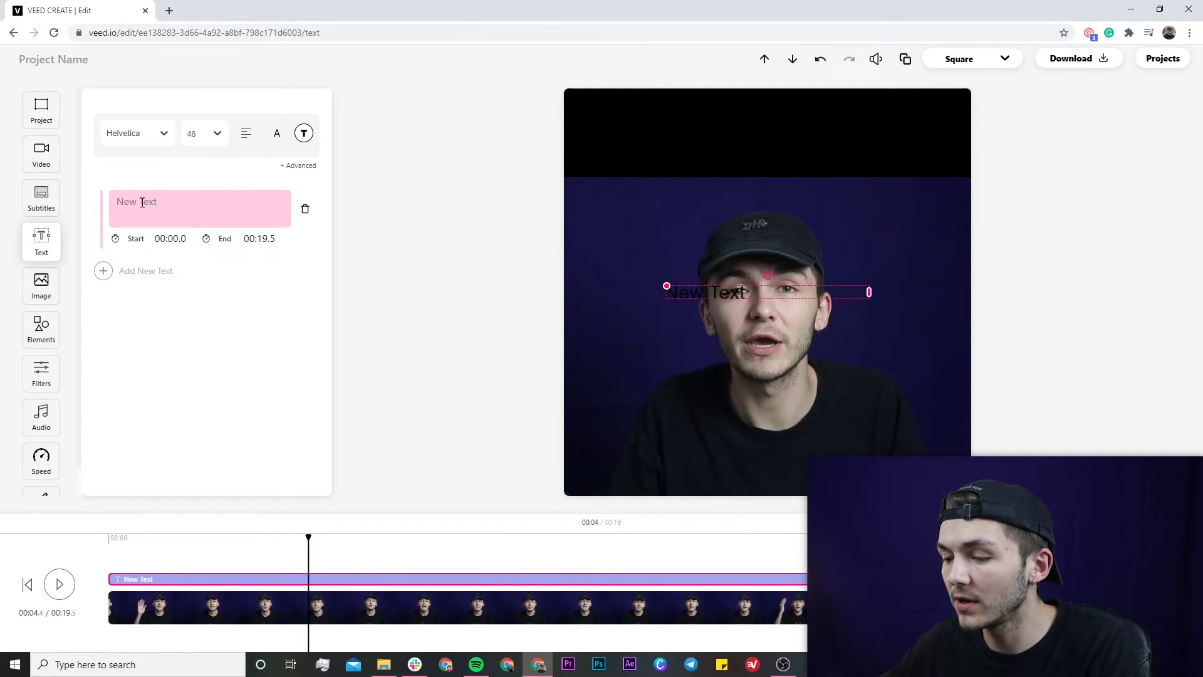
{"action": "type", "text": "THANK YOU"}
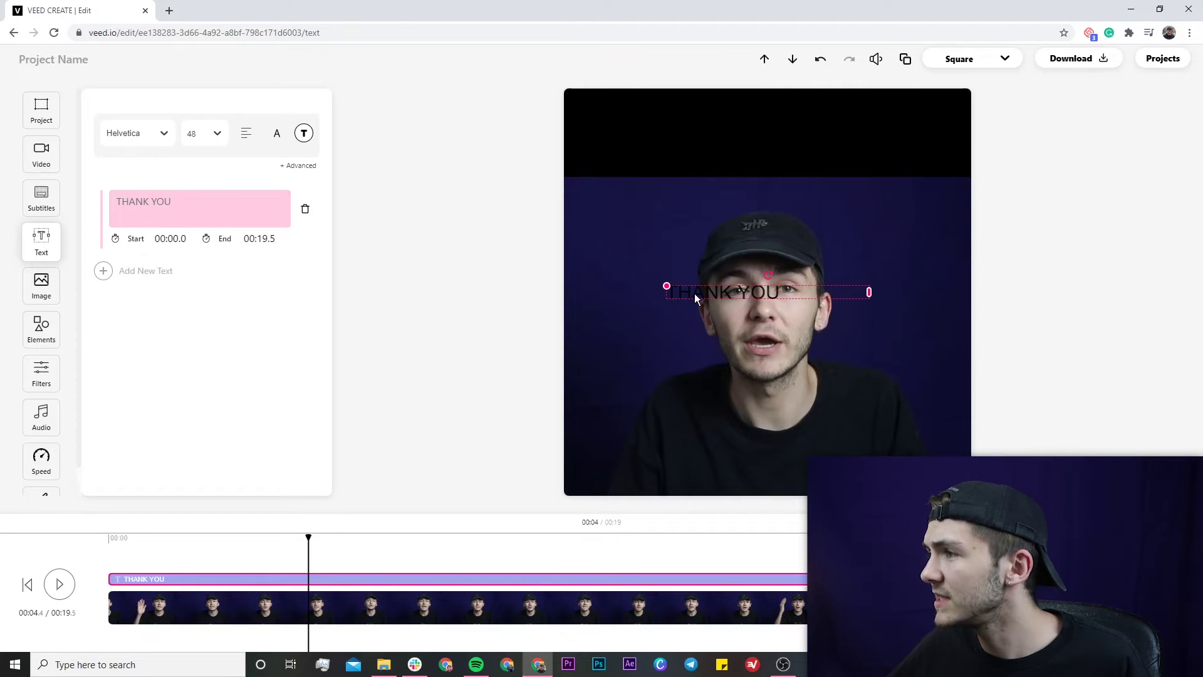
Format the THANK YOU text in blue #5269DA with the Anton font at size 96
{"action": "left_click", "coordinate": [305, 135]}
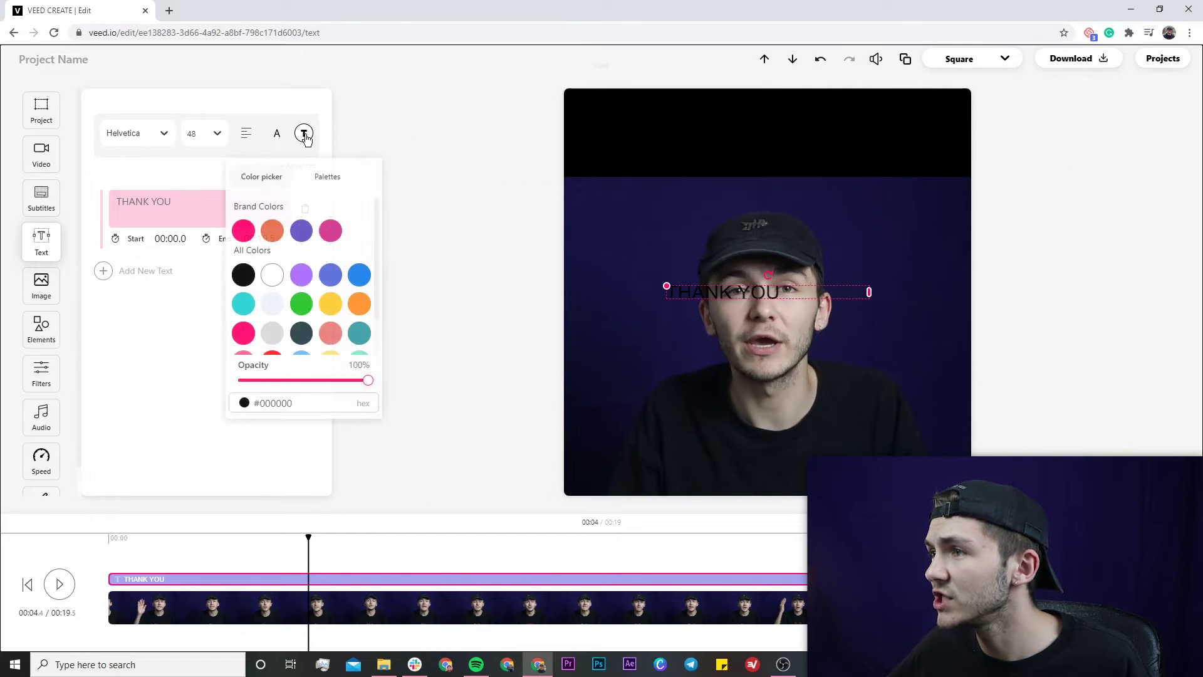
{"action": "left_click", "coordinate": [329, 287]}
{"action": "left_click", "coordinate": [148, 131]}
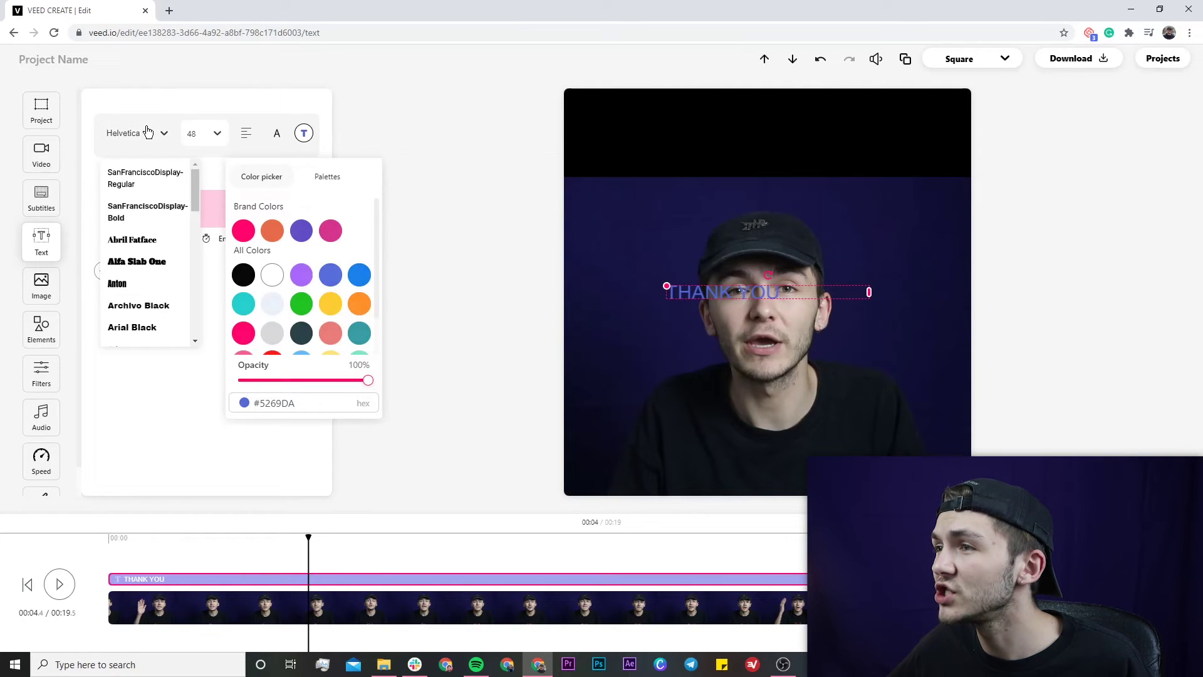
{"action": "left_click", "coordinate": [133, 285]}
{"action": "left_click", "coordinate": [212, 143]}
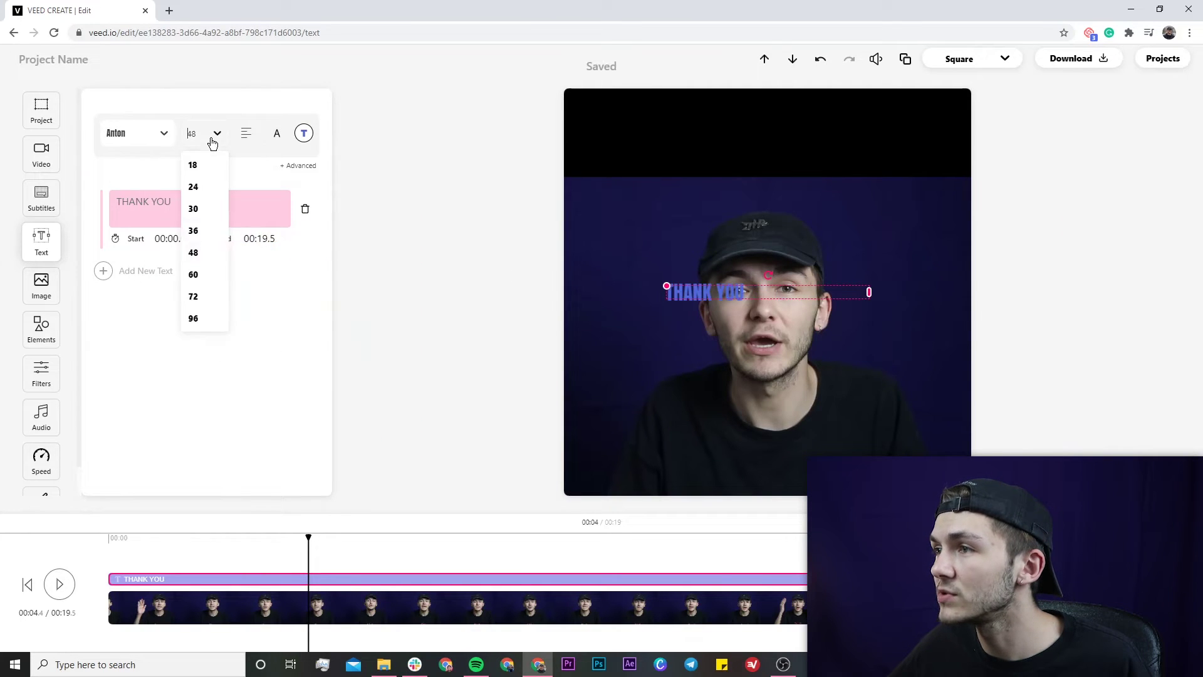
{"action": "left_click", "coordinate": [194, 317]}
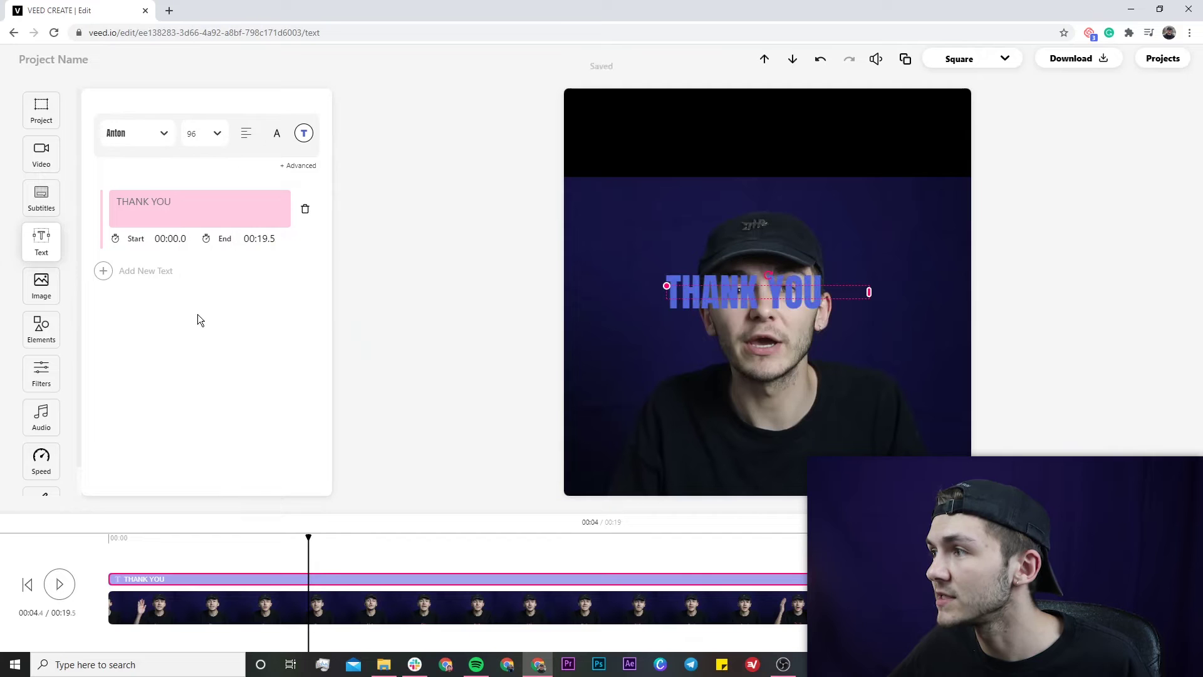
Centre-align the THANK YOU text, move it into the black top band and enlarge it to size 221 to fill the band
{"action": "left_click", "coordinate": [247, 134]}
{"action": "left_click_drag", "start_coordinate": [703, 285], "coordinate": [619, 119]}
{"action": "left_click_drag", "start_coordinate": [739, 121], "coordinate": [865, 178]}
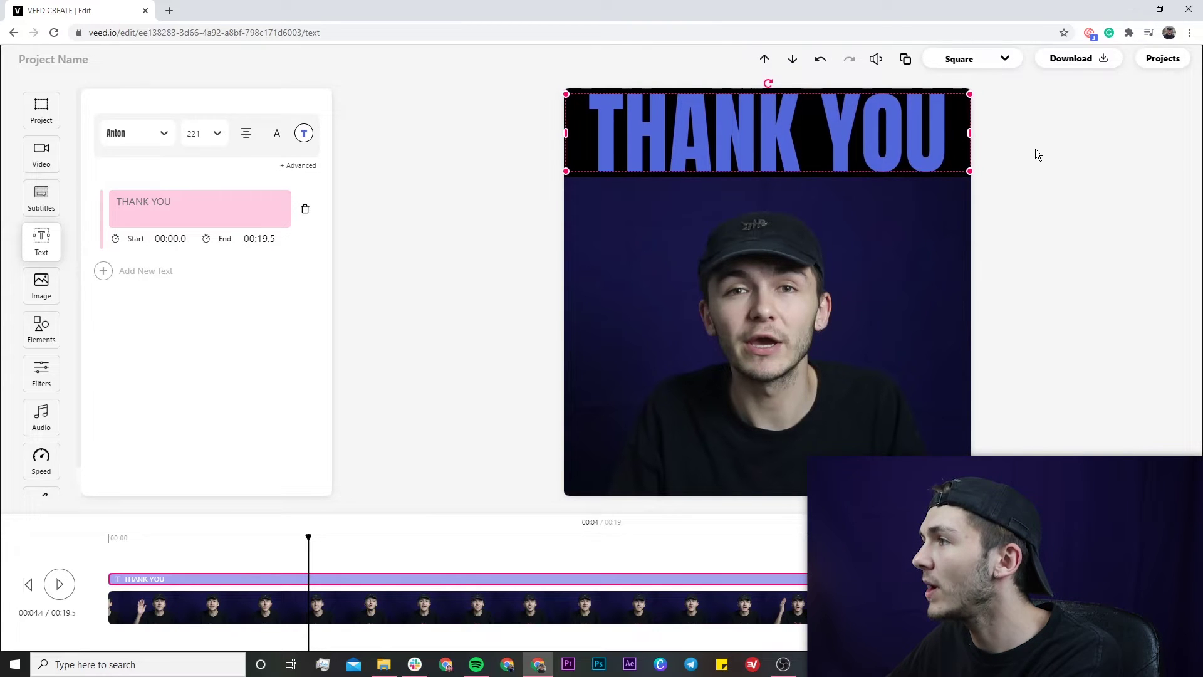
{"action": "left_click", "coordinate": [1058, 150]}
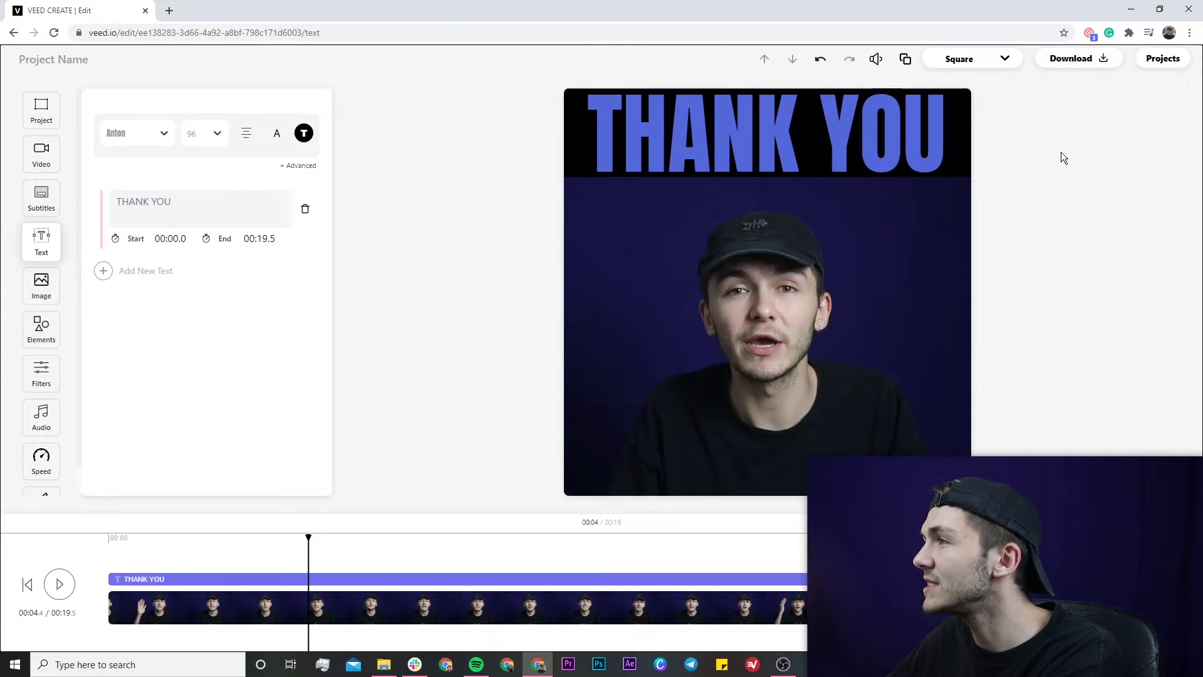
{"action": "left_click", "coordinate": [900, 157]}
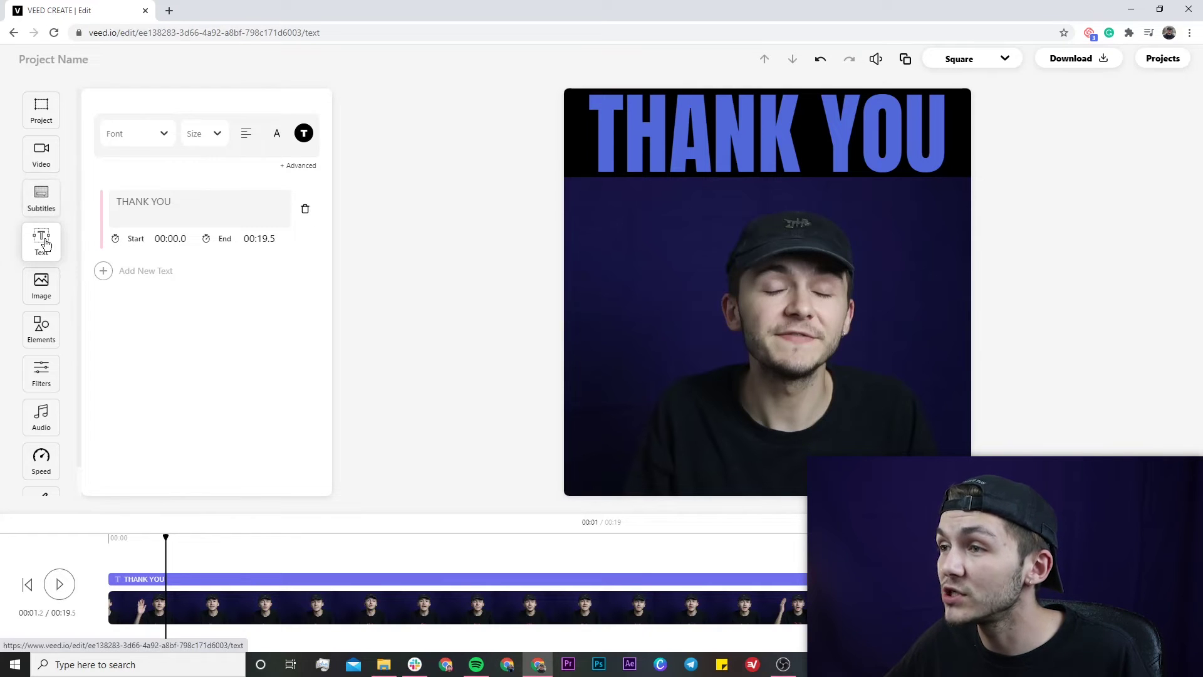
Generate automatic subtitles in English (United States) and move them down near the lower edge of the video
{"action": "left_click", "coordinate": [41, 199]}
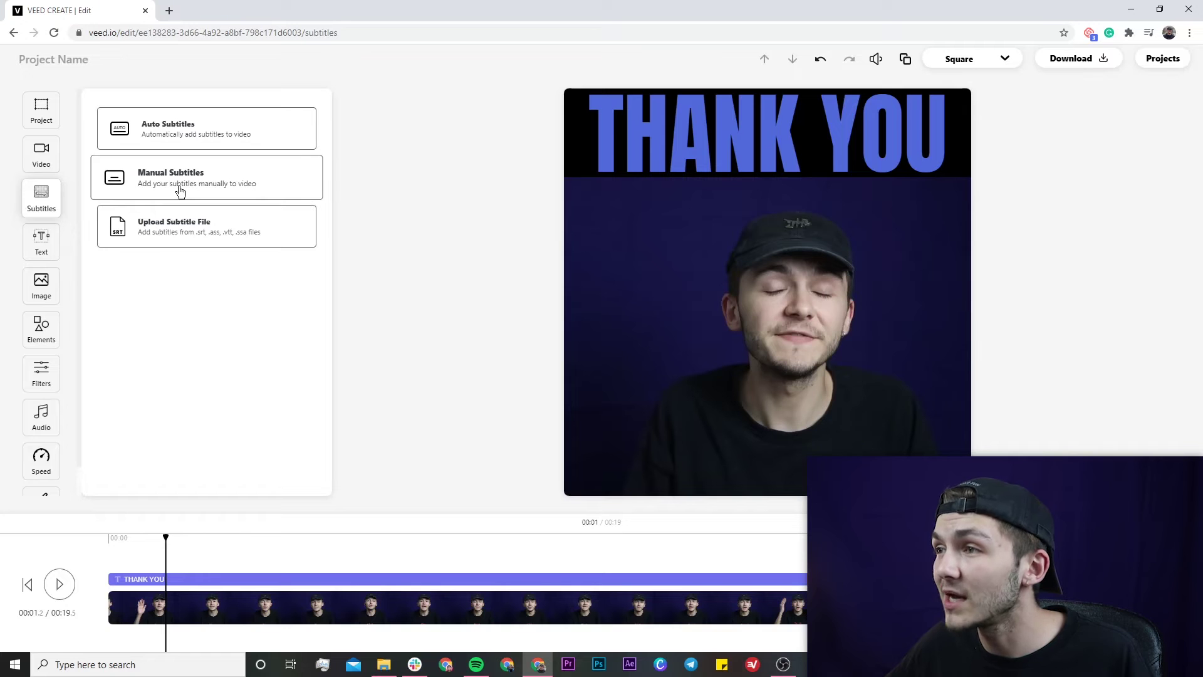
{"action": "left_click", "coordinate": [208, 121]}
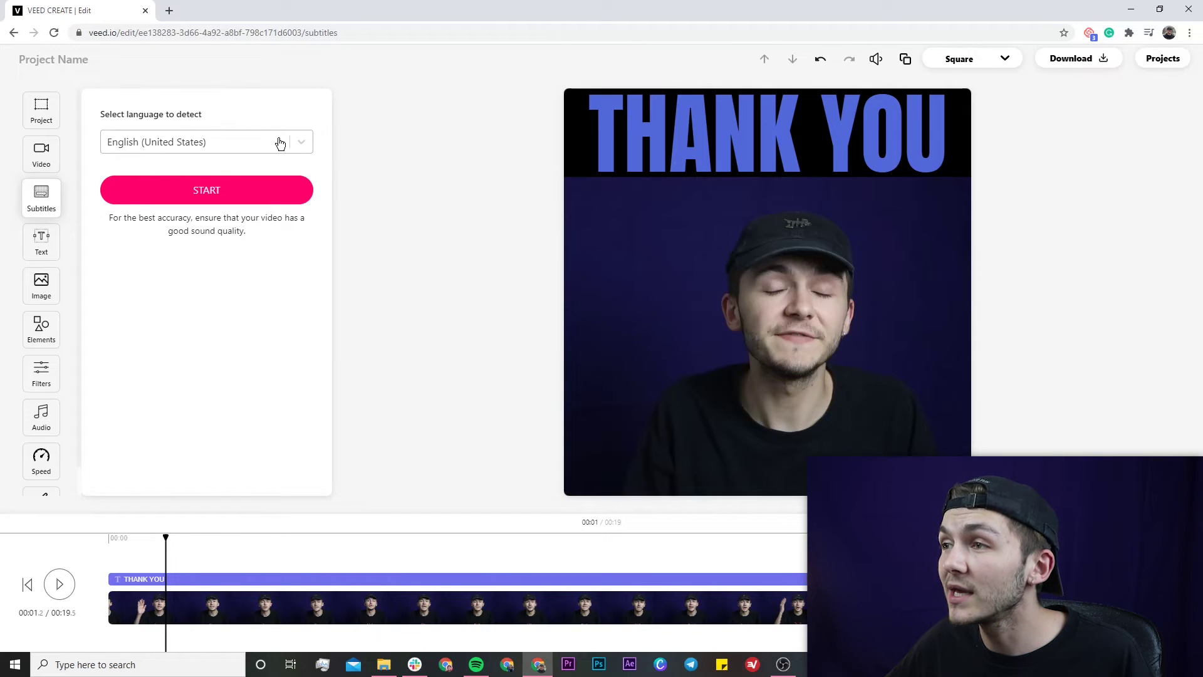
{"action": "left_click", "coordinate": [226, 189]}
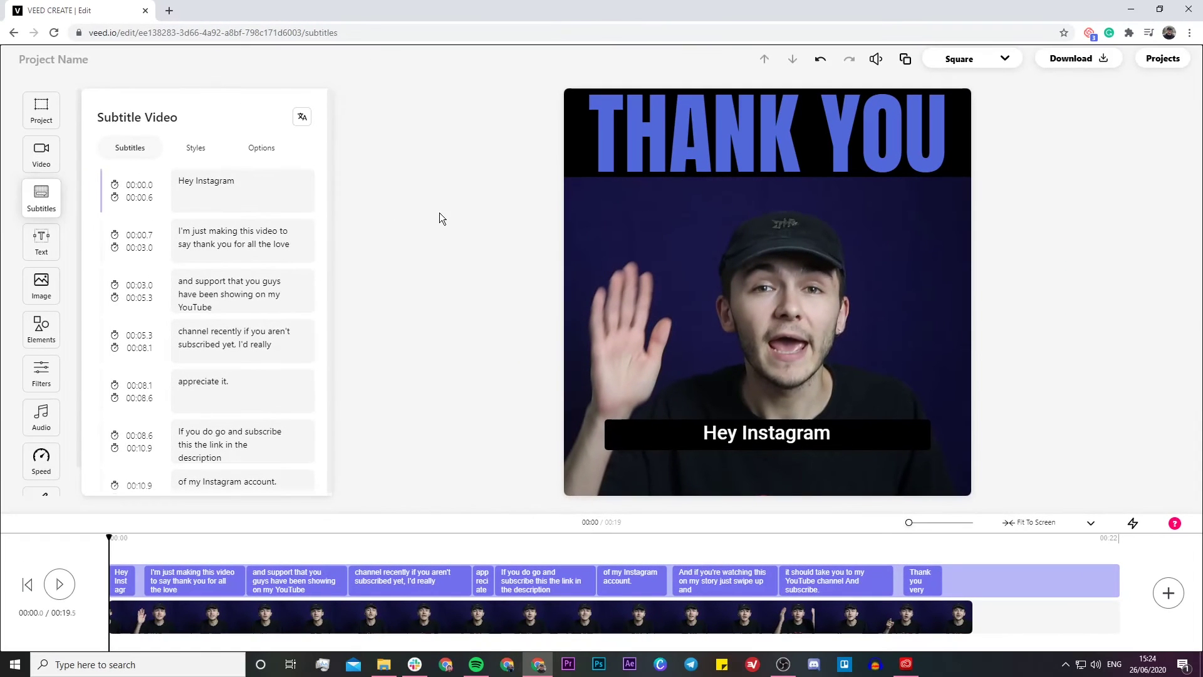
{"action": "left_click_drag", "start_coordinate": [778, 435], "coordinate": [788, 475]}
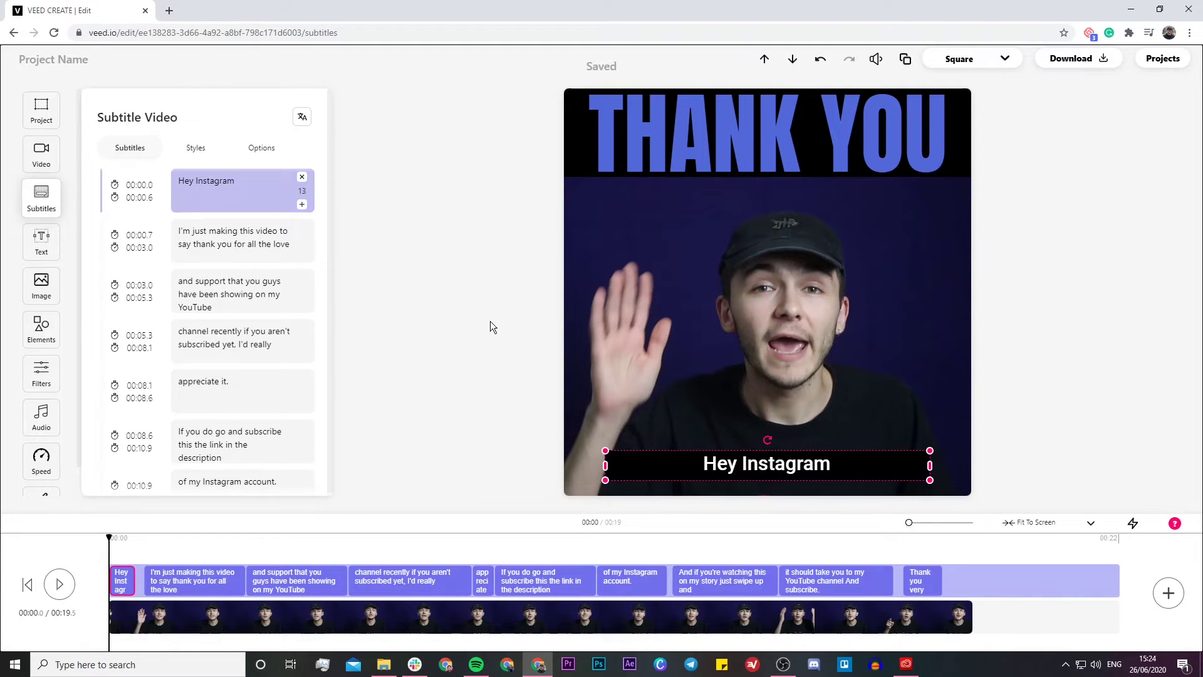
Set the subtitle text colour to blue #5269DA
{"action": "left_click", "coordinate": [197, 149]}
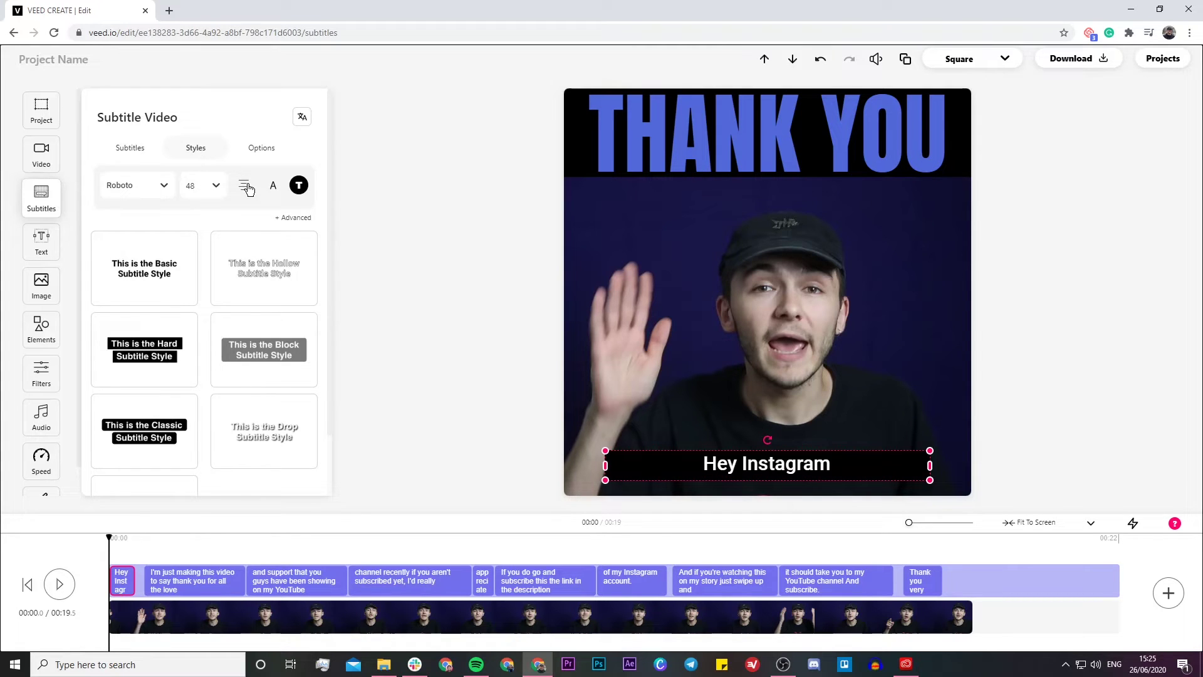
{"action": "left_click", "coordinate": [298, 187]}
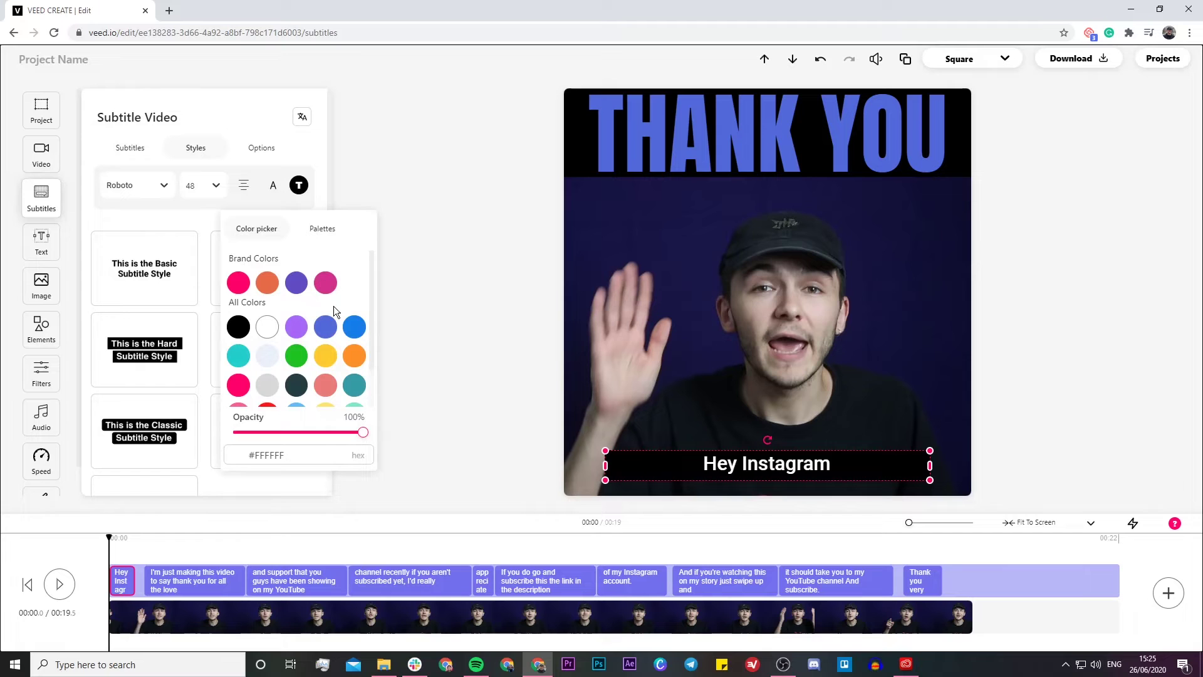
{"action": "left_click", "coordinate": [326, 328]}
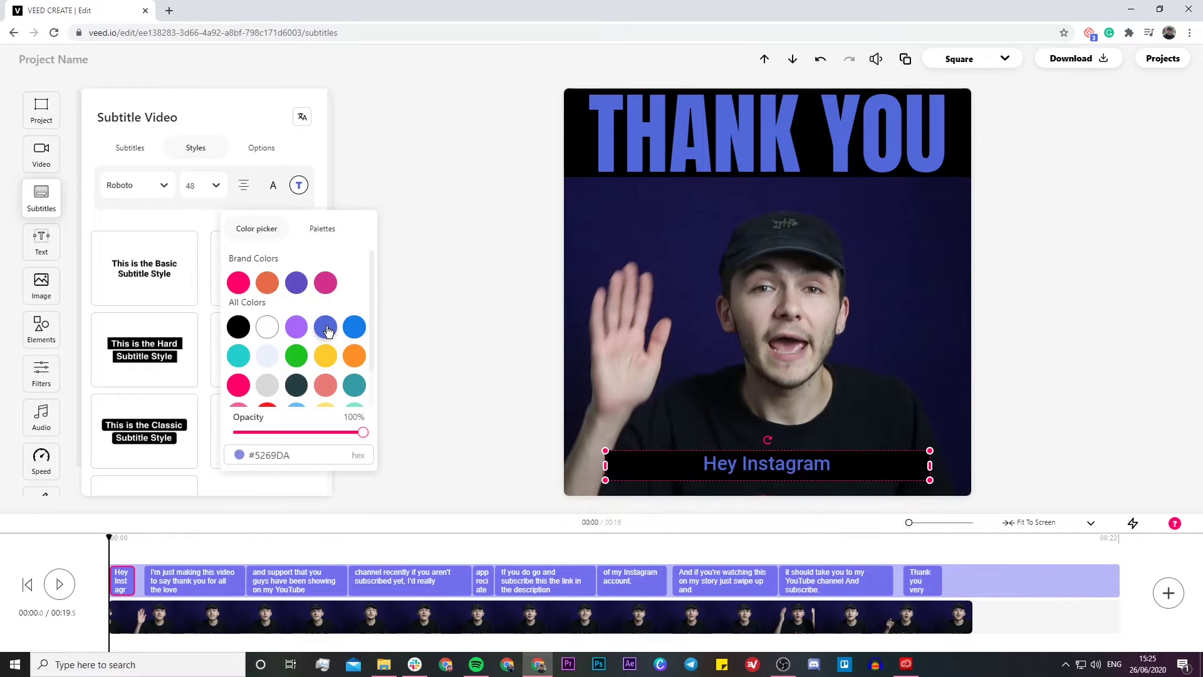
{"action": "left_click", "coordinate": [308, 146]}
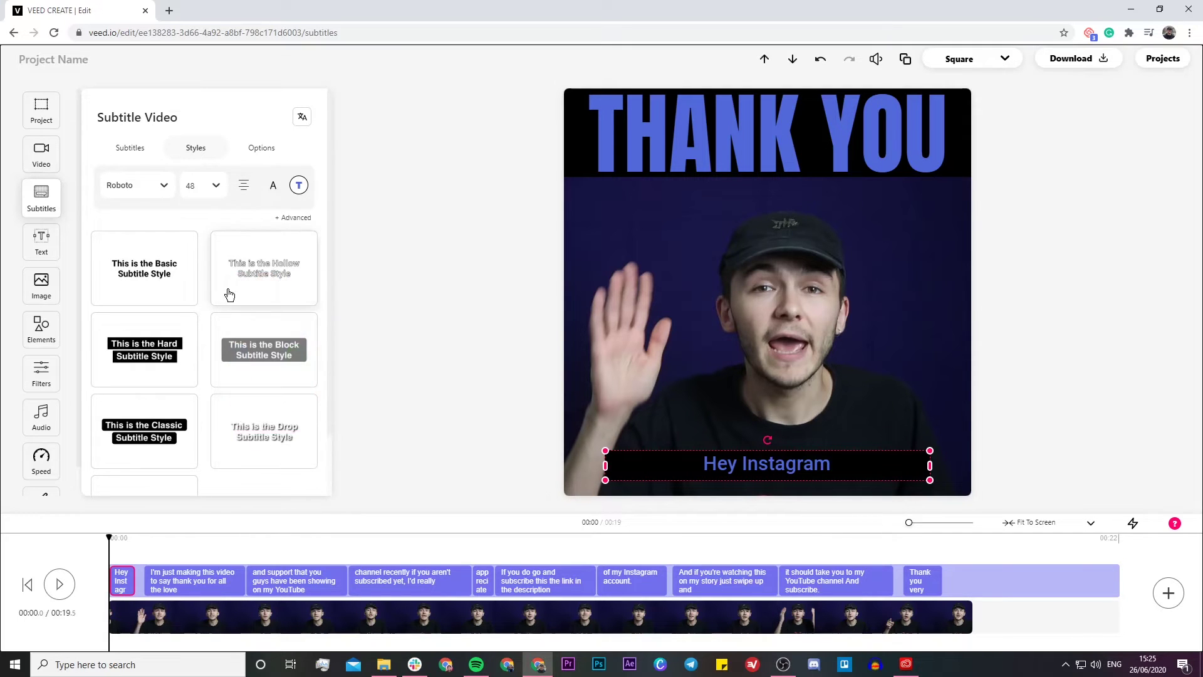
Try several preset subtitle styles and apply the Drop style
{"action": "scroll", "coordinate": [271, 383], "scroll_direction": "down", "scroll_amount": 1}
{"action": "left_click", "coordinate": [272, 379]}
{"action": "left_click", "coordinate": [176, 436]}
{"action": "left_click", "coordinate": [163, 371]}
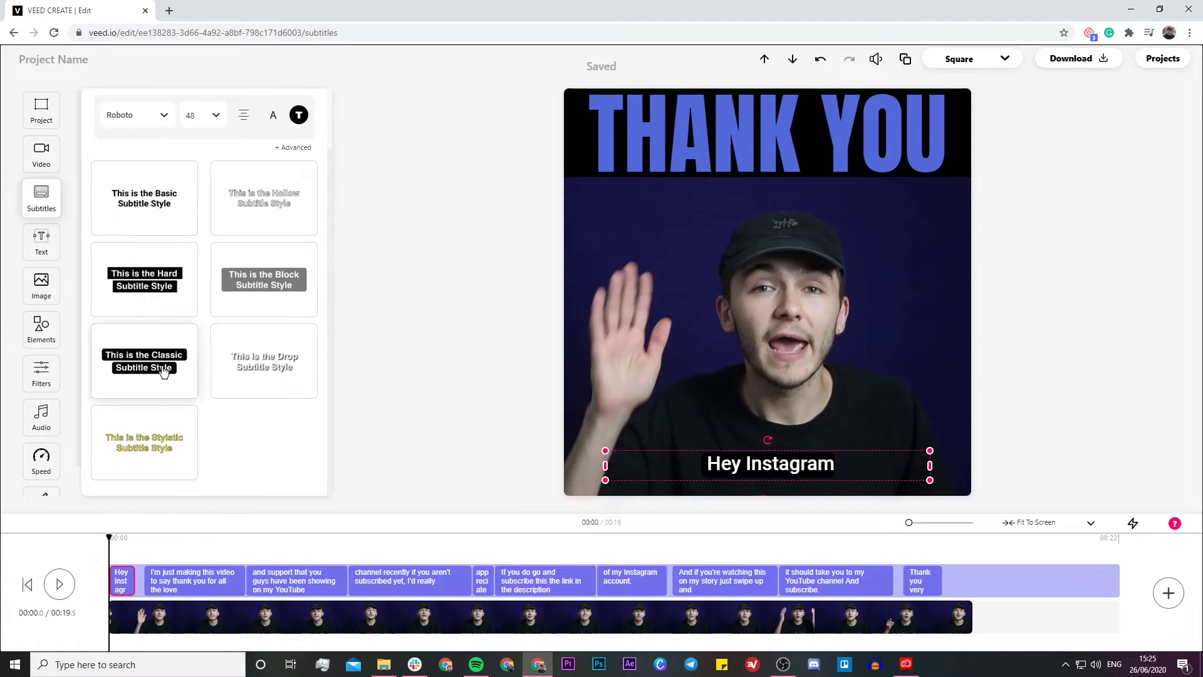
{"action": "left_click", "coordinate": [262, 369]}
{"action": "scroll", "coordinate": [265, 371], "scroll_direction": "up", "scroll_amount": 2}
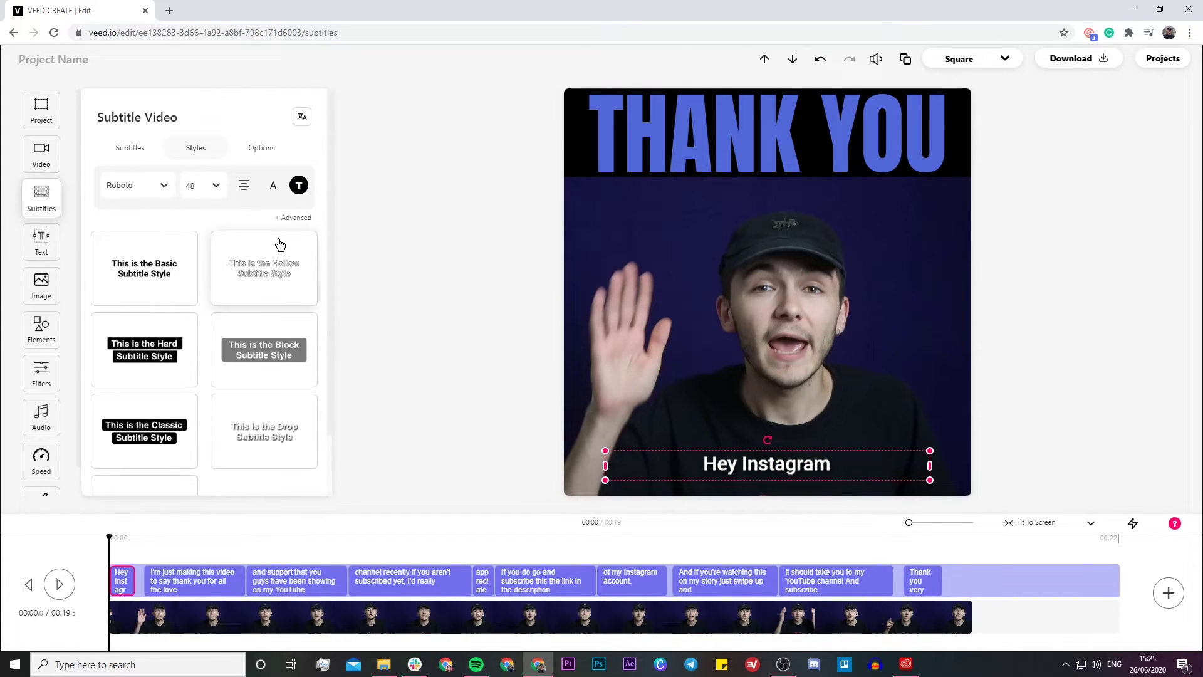
Change the subtitle text colour to bright blue #147DE8
{"action": "left_click", "coordinate": [299, 184]}
{"action": "left_click", "coordinate": [354, 331]}
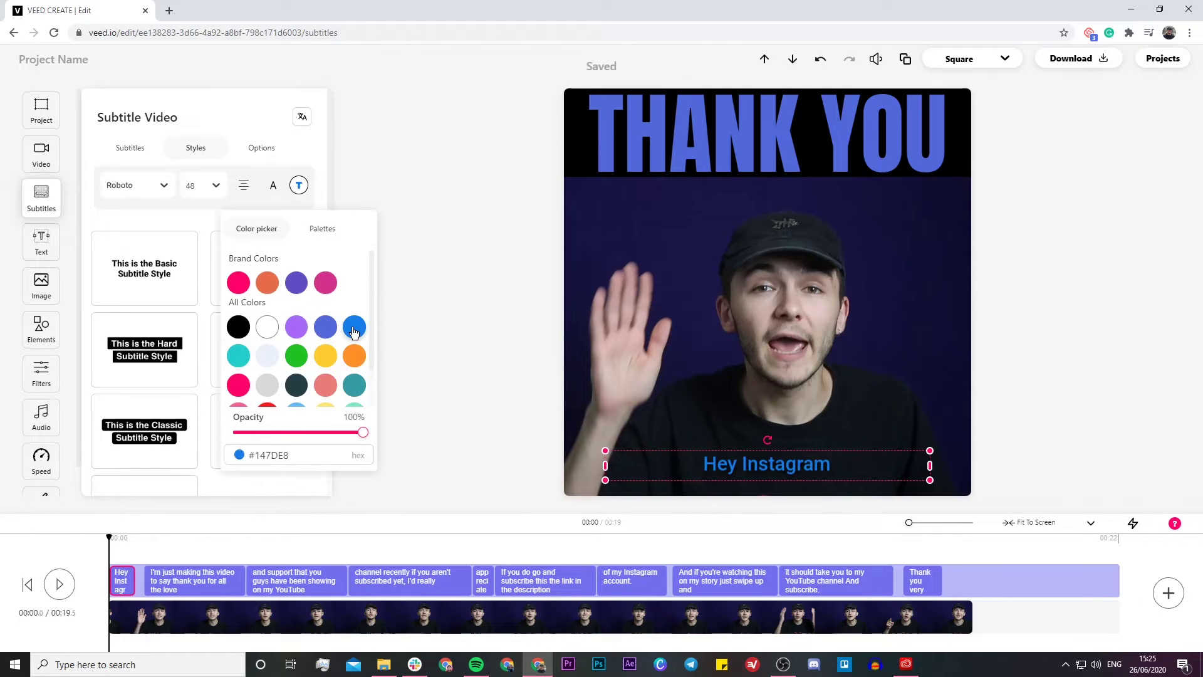
{"action": "left_click", "coordinate": [297, 185]}
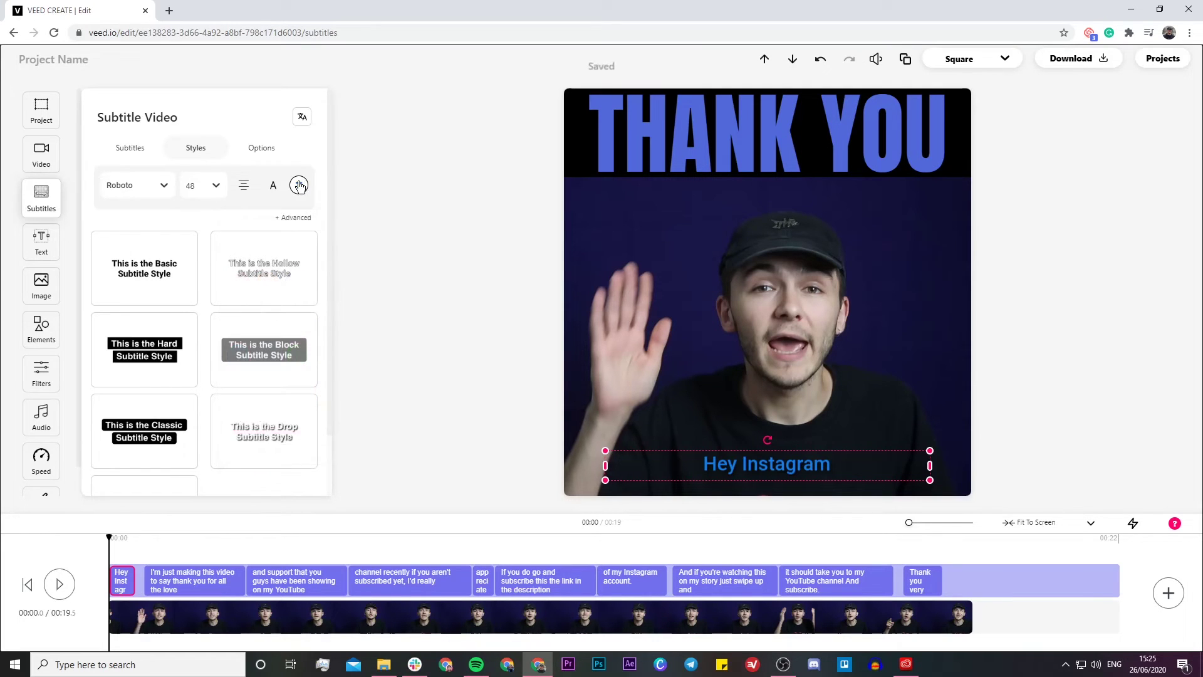
Set the subtitles' drop shadow colour to deep blue #0101F8 and play a few seconds to check them
{"action": "left_click", "coordinate": [290, 218]}
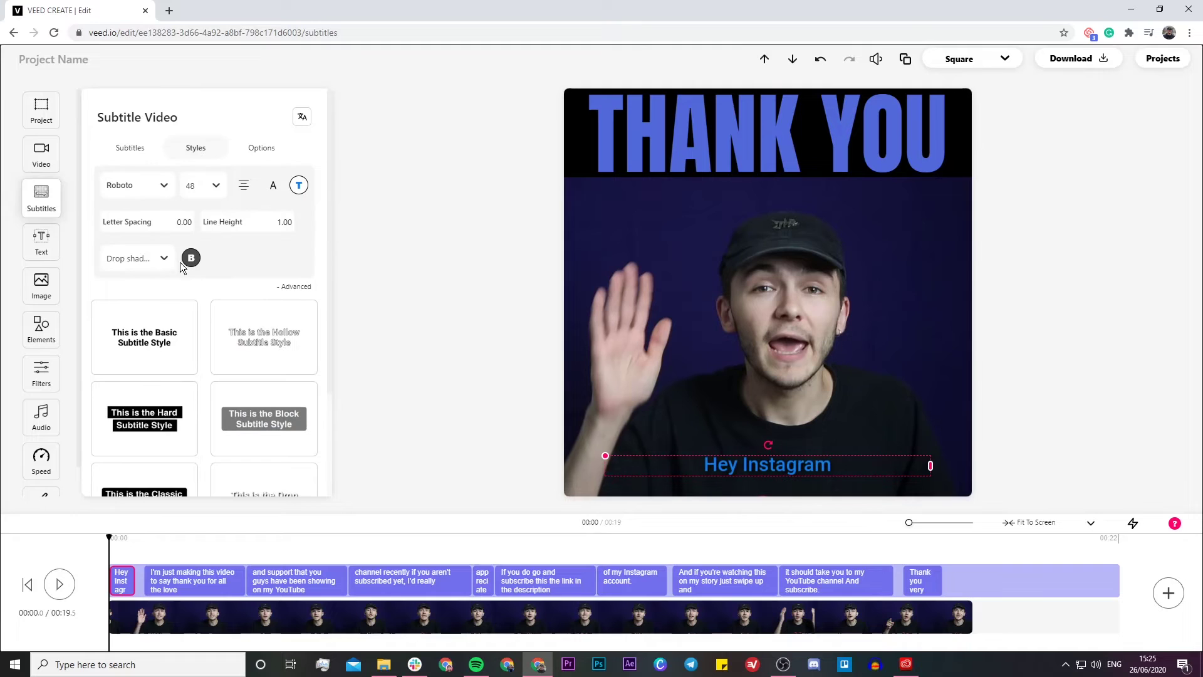
{"action": "left_click", "coordinate": [190, 258]}
{"action": "scroll", "coordinate": [194, 366], "scroll_direction": "down", "scroll_amount": 3}
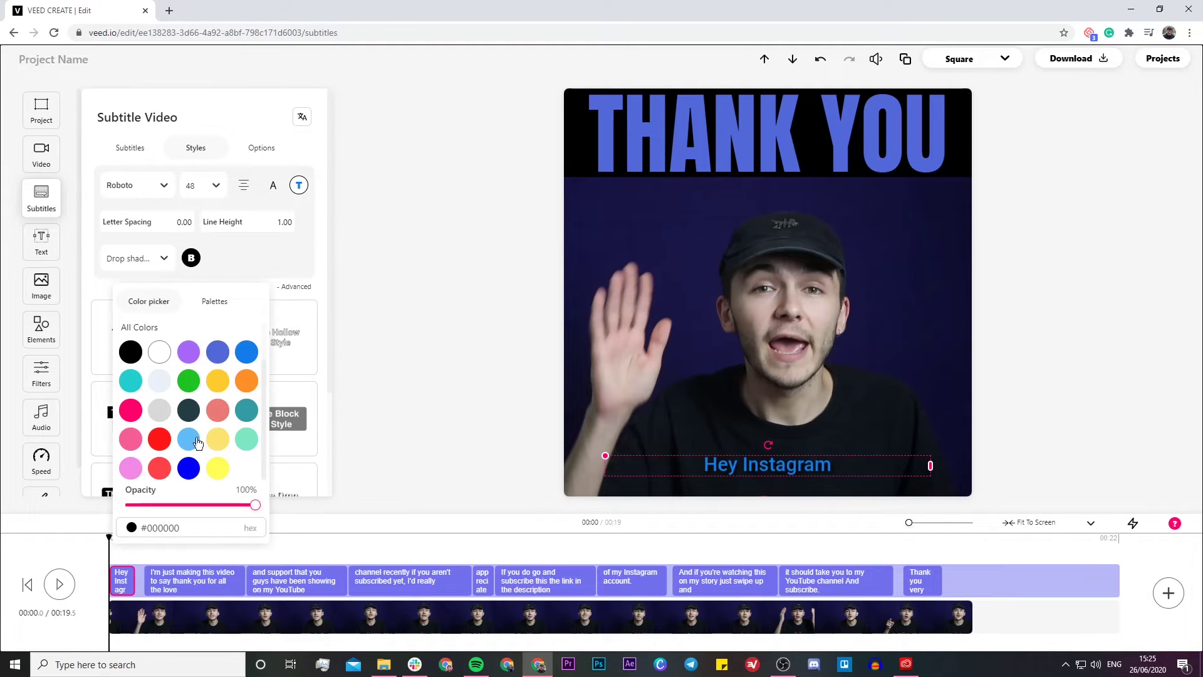
{"action": "left_click", "coordinate": [189, 470]}
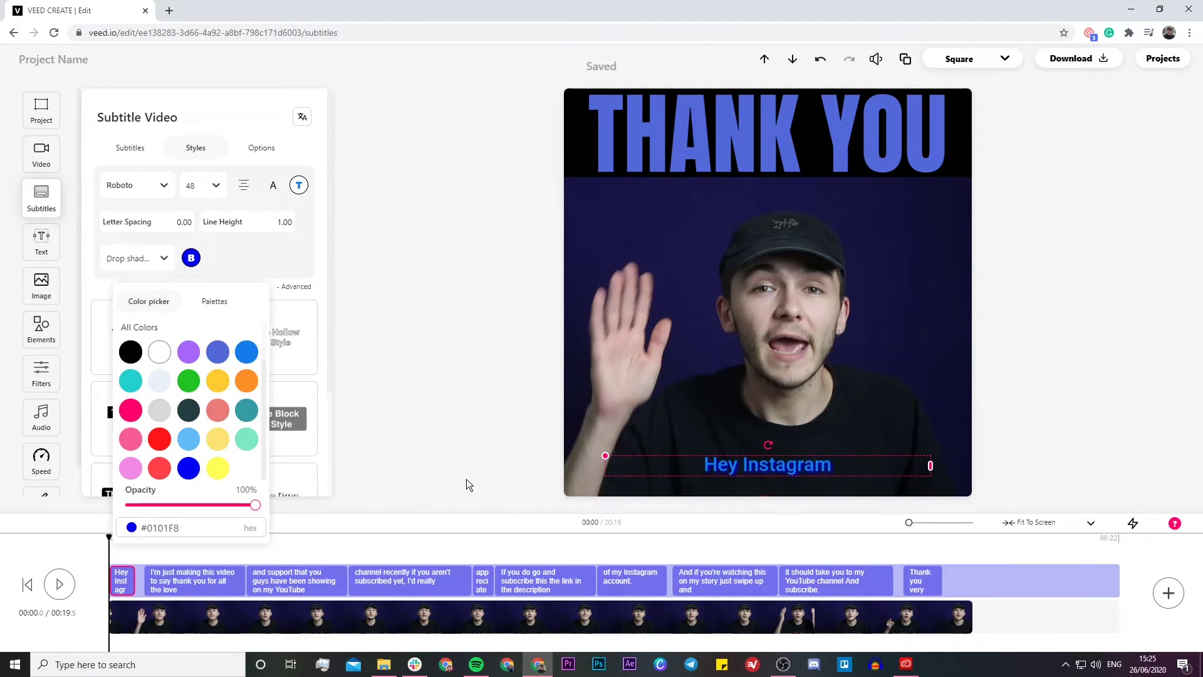
{"action": "left_click", "coordinate": [430, 458]}
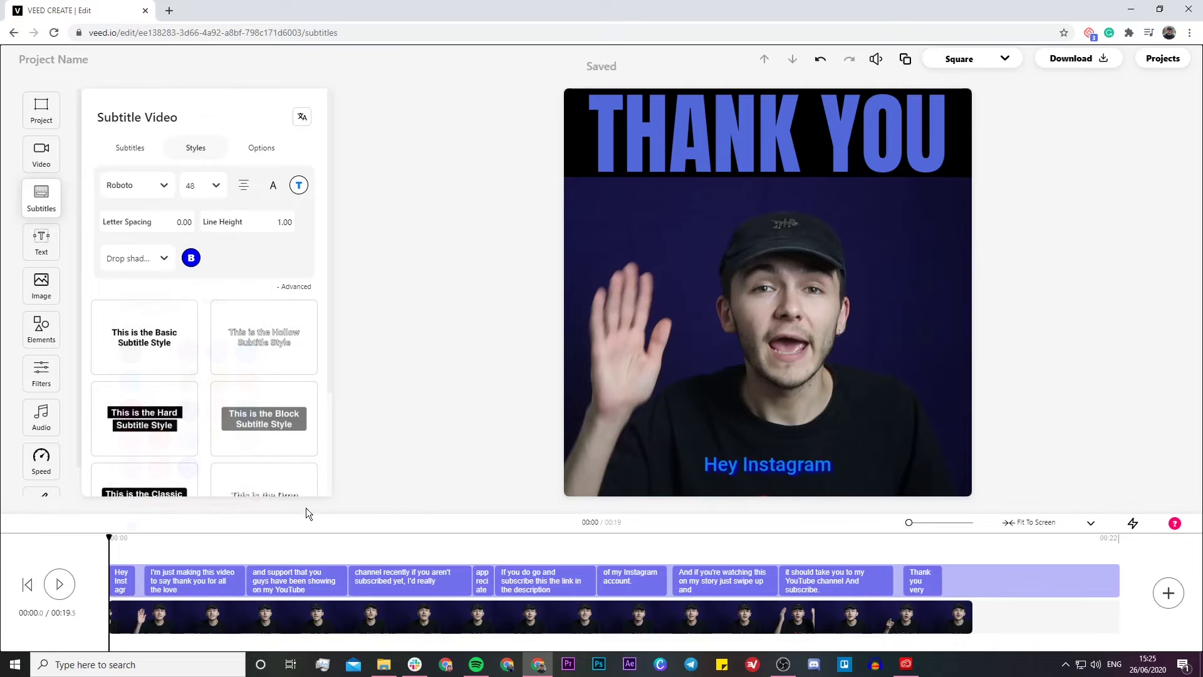
{"action": "left_click", "coordinate": [59, 585]}
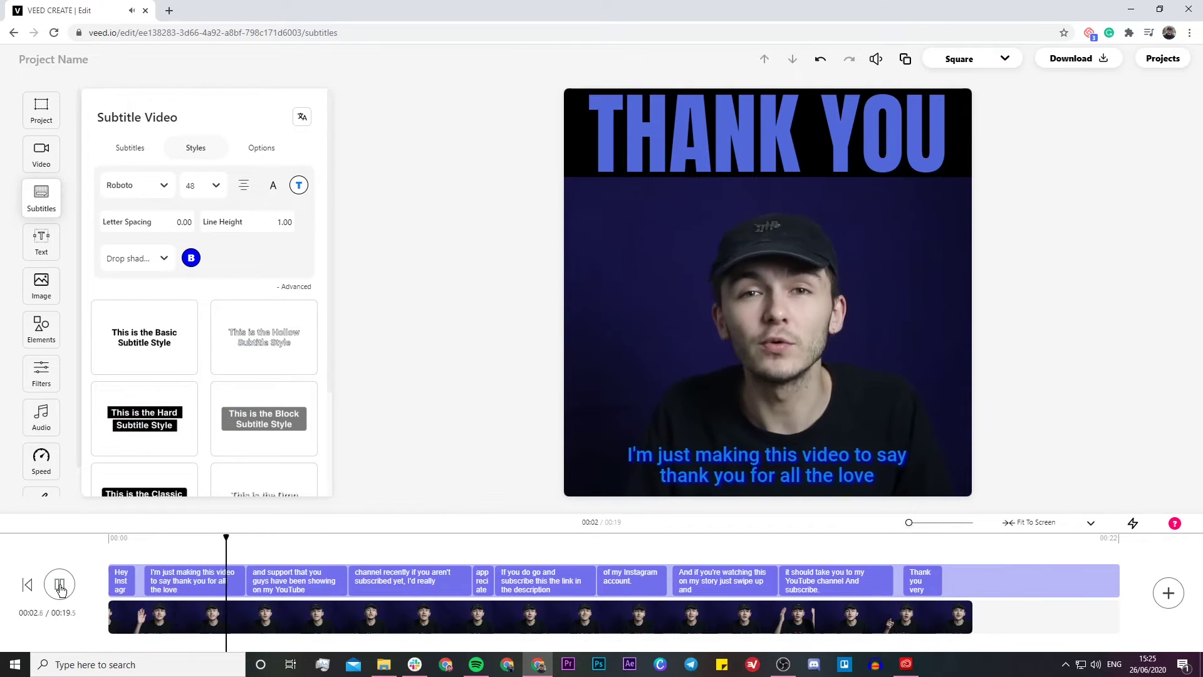
{"action": "left_click", "coordinate": [60, 585]}
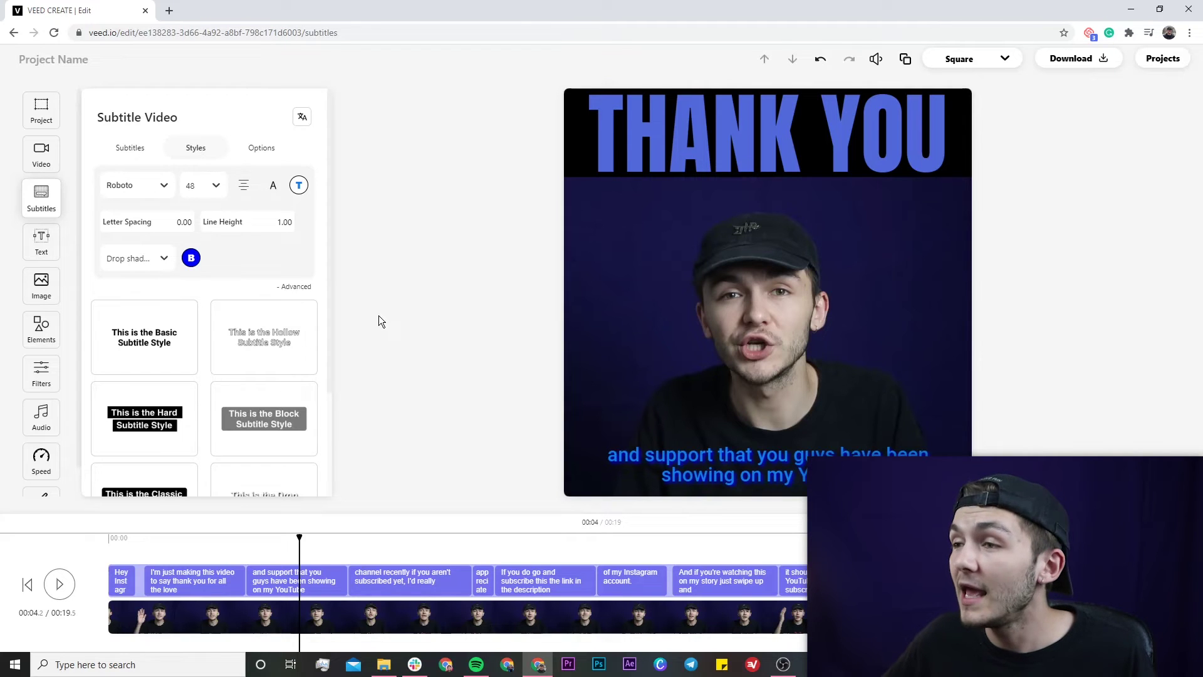
Add a progress bar and move it to the canvas's left edge just below the THANK YOU title
{"action": "left_click", "coordinate": [45, 339]}
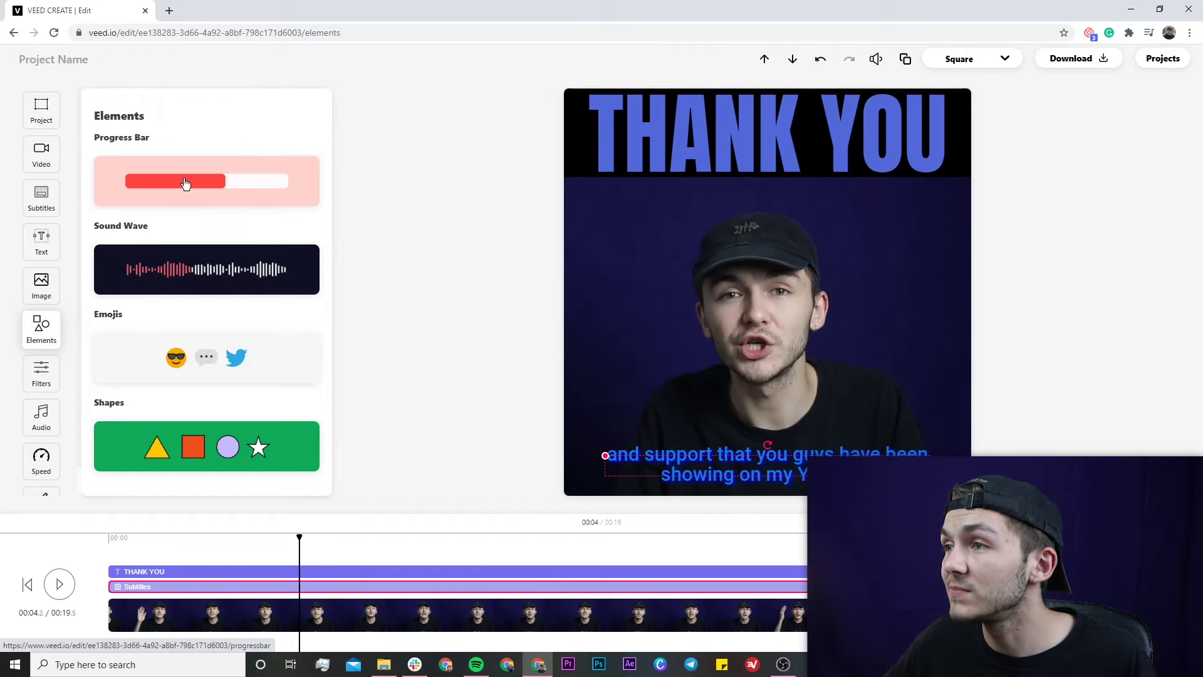
{"action": "left_click", "coordinate": [200, 173]}
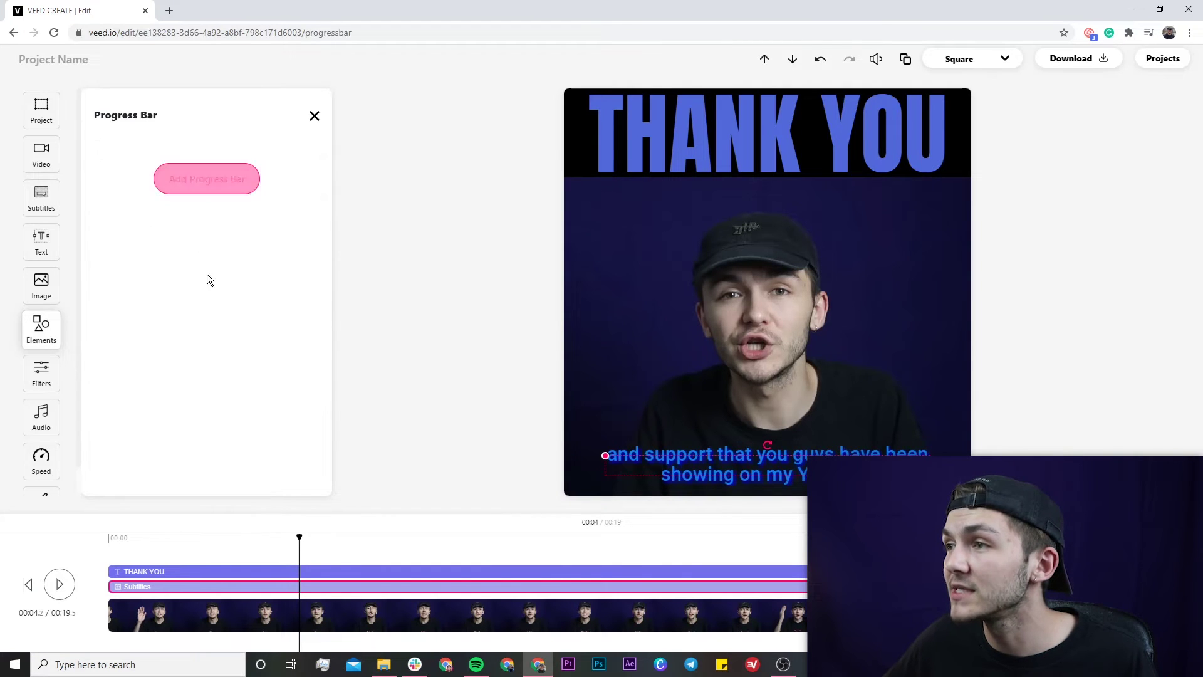
{"action": "left_click", "coordinate": [208, 180]}
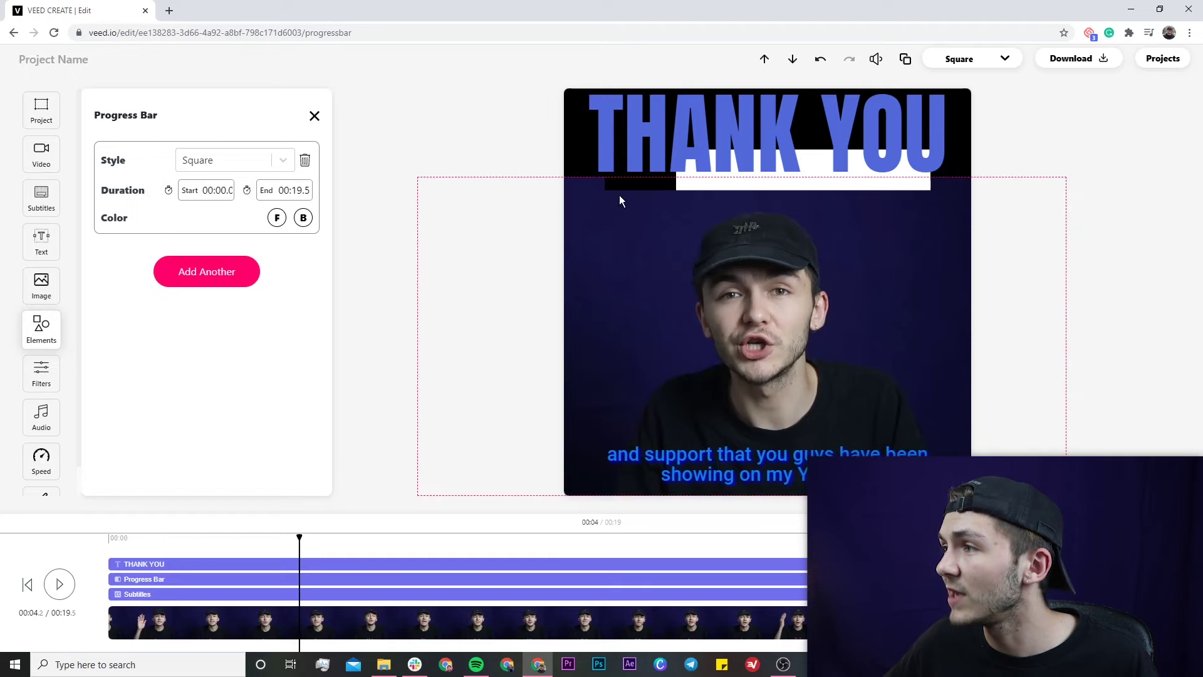
{"action": "left_click", "coordinate": [637, 182]}
{"action": "left_click_drag", "start_coordinate": [659, 184], "coordinate": [617, 206]}
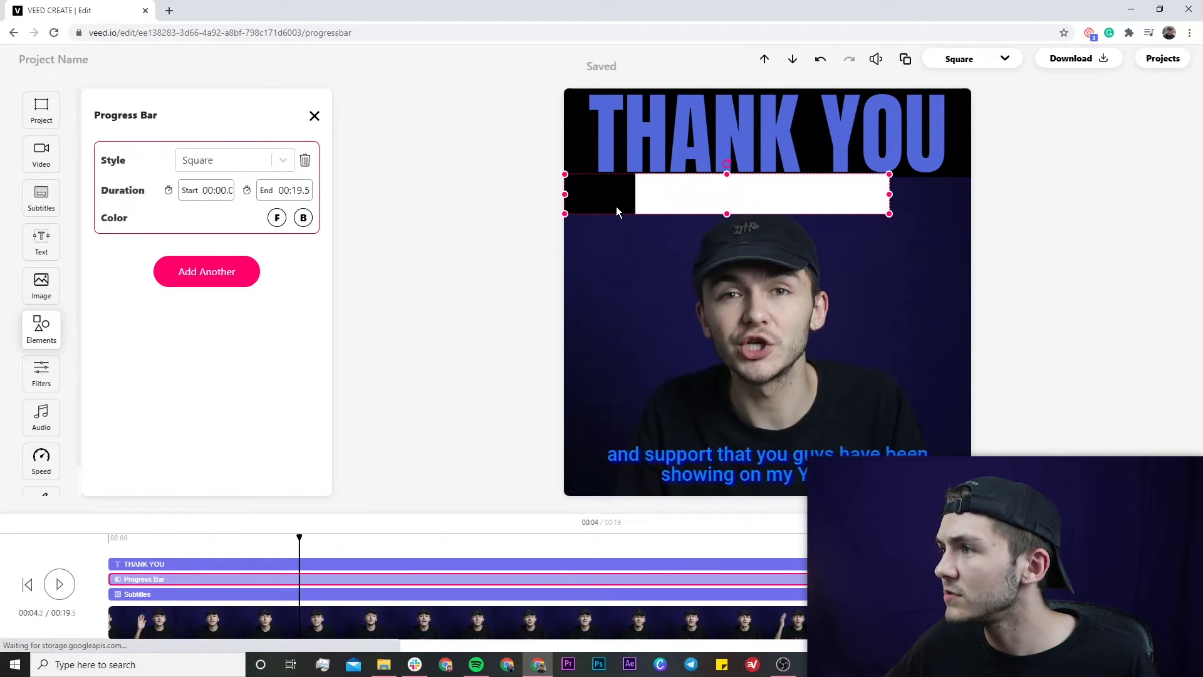
Set the progress bar's foreground colour to blue #5269DA
{"action": "left_click", "coordinate": [277, 217]}
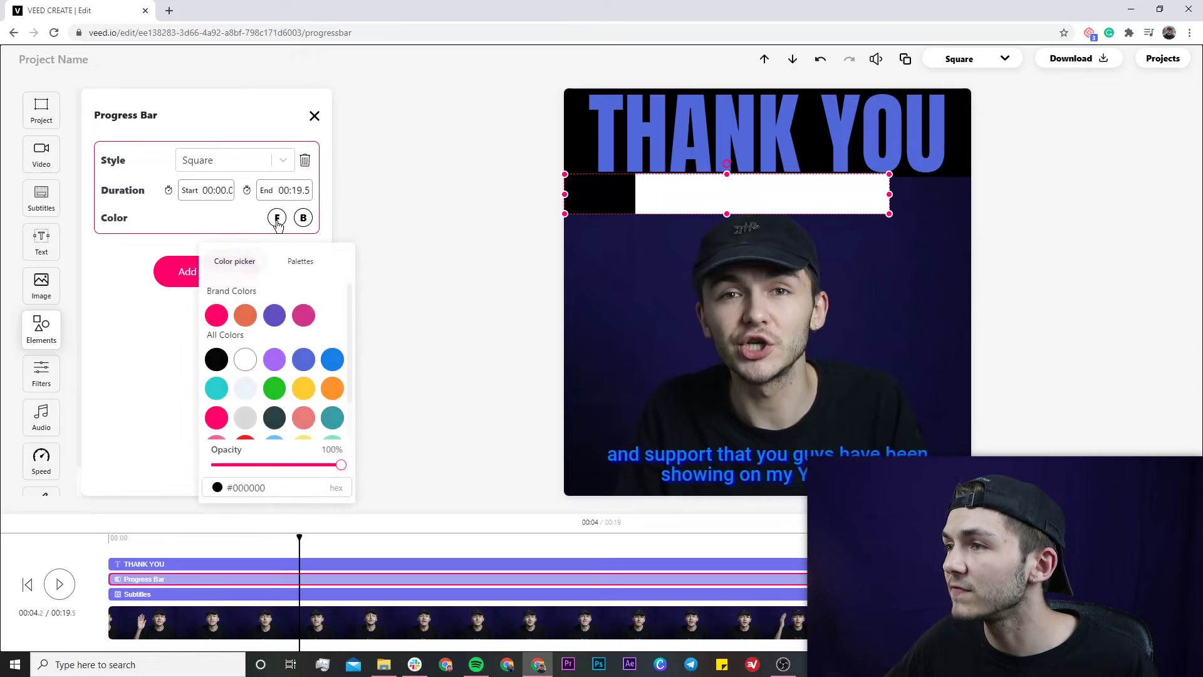
{"action": "left_click", "coordinate": [312, 366]}
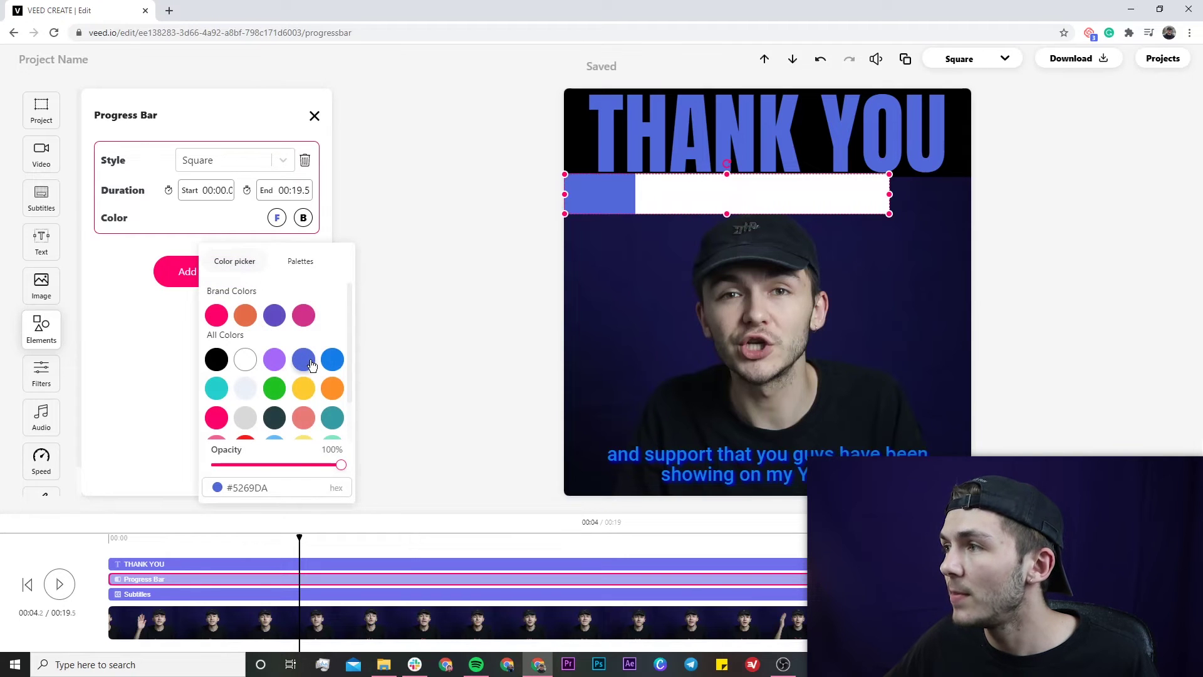
{"action": "left_click", "coordinate": [303, 220]}
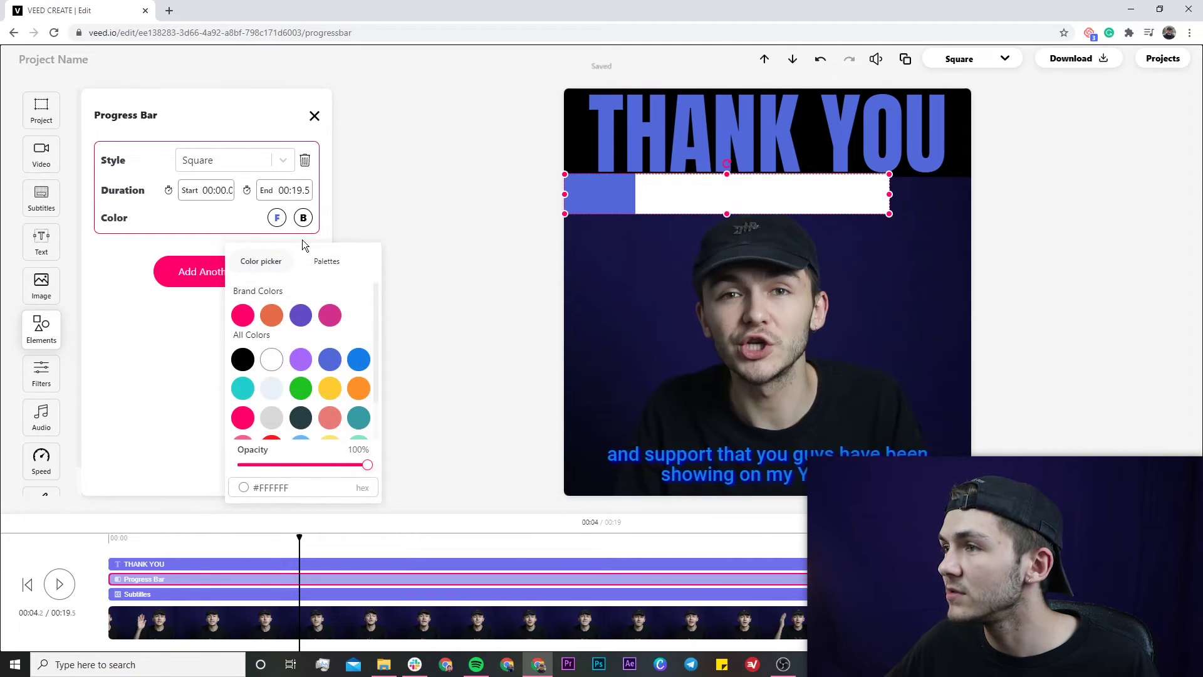
{"action": "left_click", "coordinate": [236, 224]}
Make the progress bar a thin strip, stretch it across the full canvas width and nudge it down to the video's upper edge
{"action": "left_click_drag", "start_coordinate": [728, 215], "coordinate": [726, 189]}
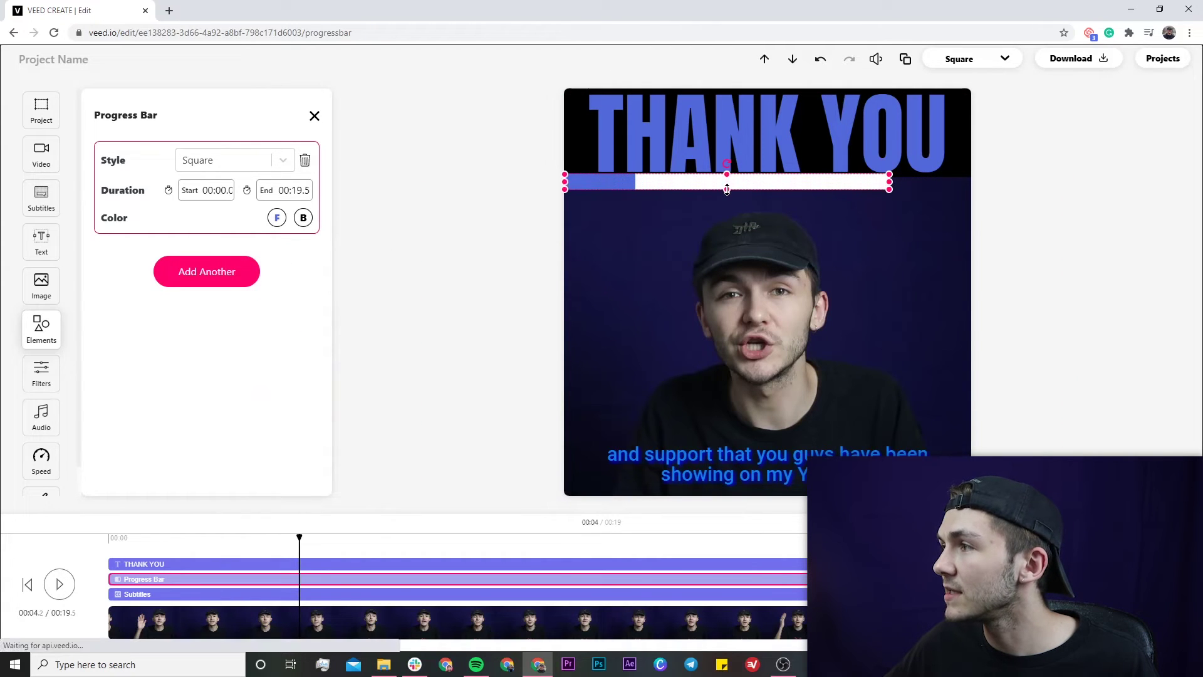
{"action": "left_click_drag", "start_coordinate": [889, 180], "coordinate": [971, 181]}
{"action": "key", "text": "Down"}
{"action": "key", "text": "Down"}
{"action": "key", "text": "Down"}
{"action": "key", "text": "Down"}
{"action": "key", "text": "Down"}
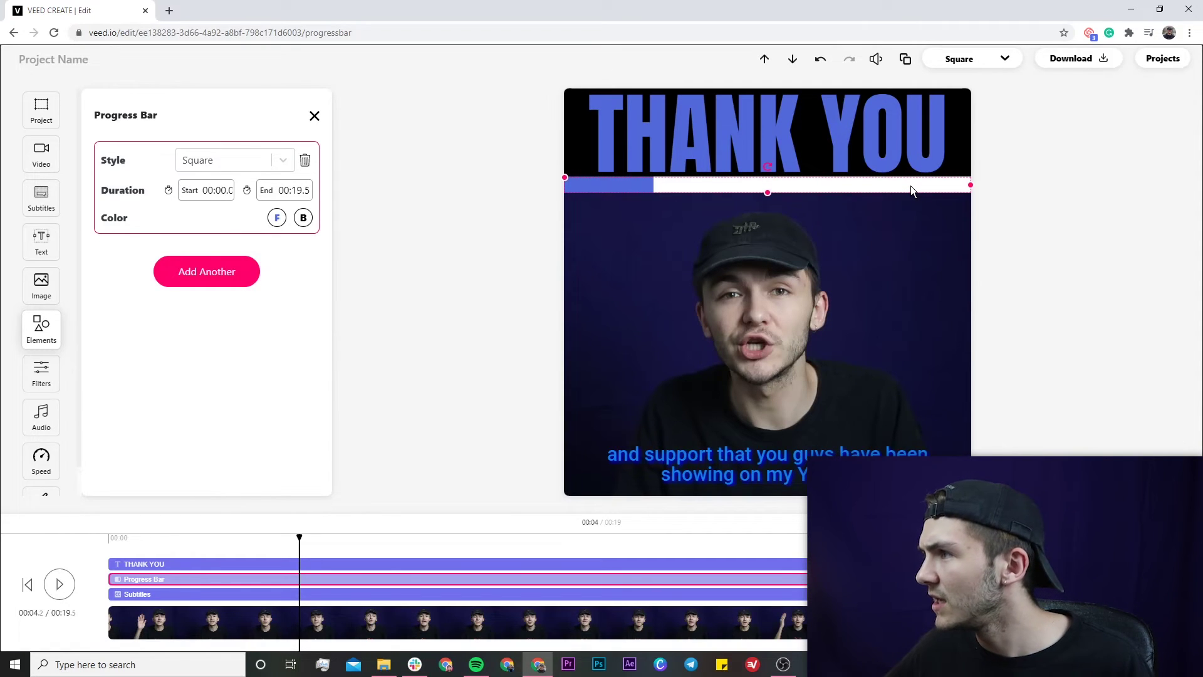
{"action": "left_click", "coordinate": [854, 244]}
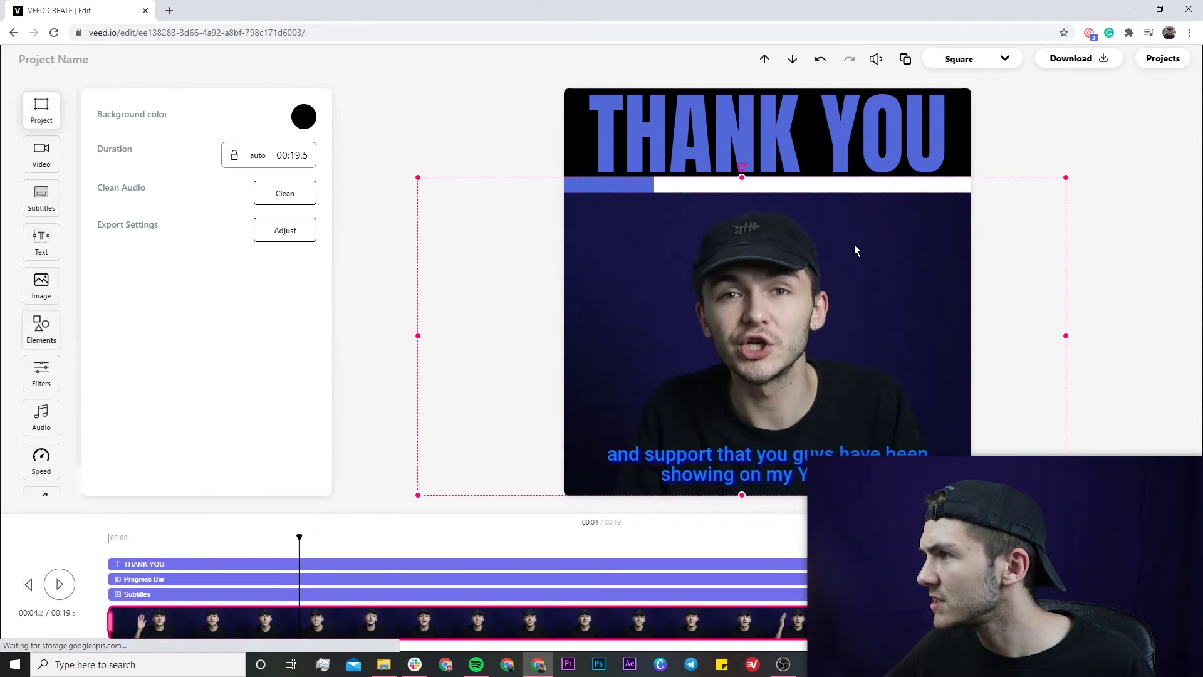
Play the video from the start and jump to its end to check the progress bar
{"action": "left_click", "coordinate": [110, 538]}
{"action": "left_click", "coordinate": [61, 584]}
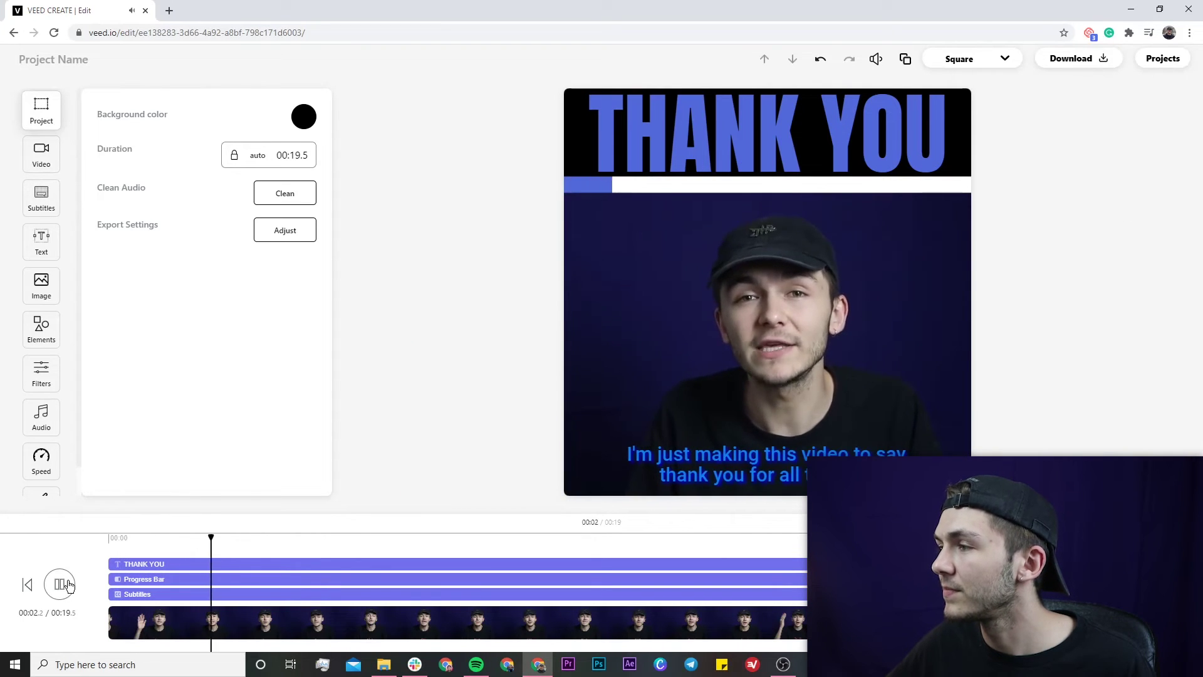
{"action": "left_click", "coordinate": [69, 584]}
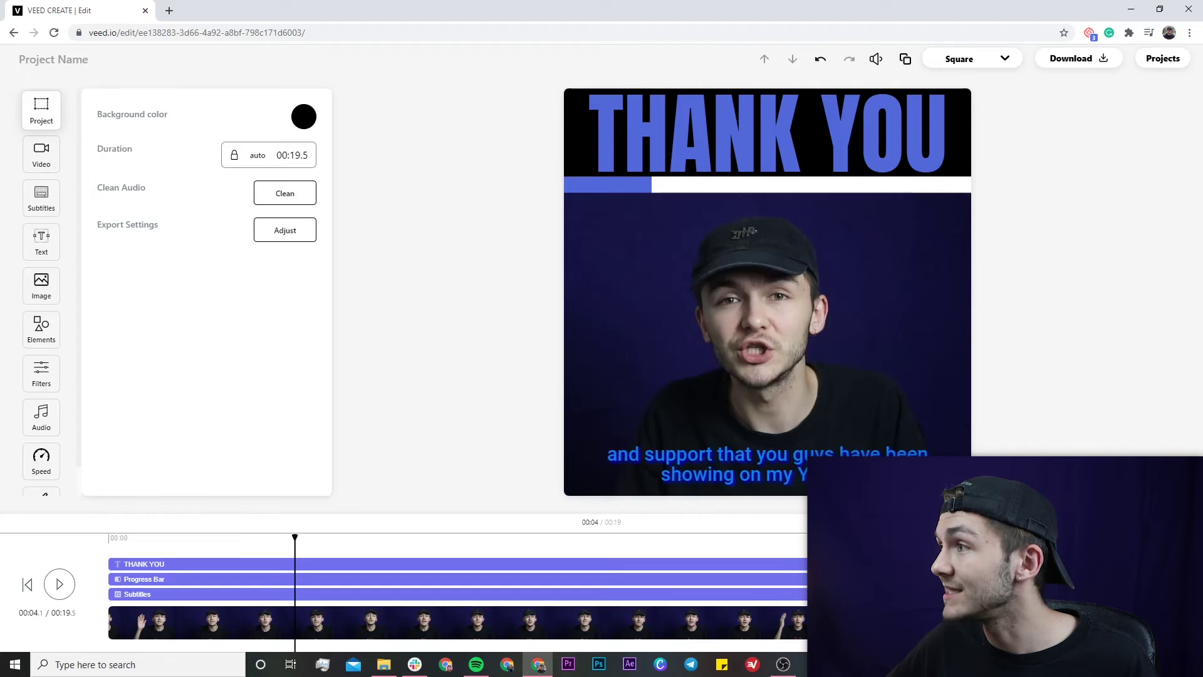
{"action": "left_click", "coordinate": [988, 537]}
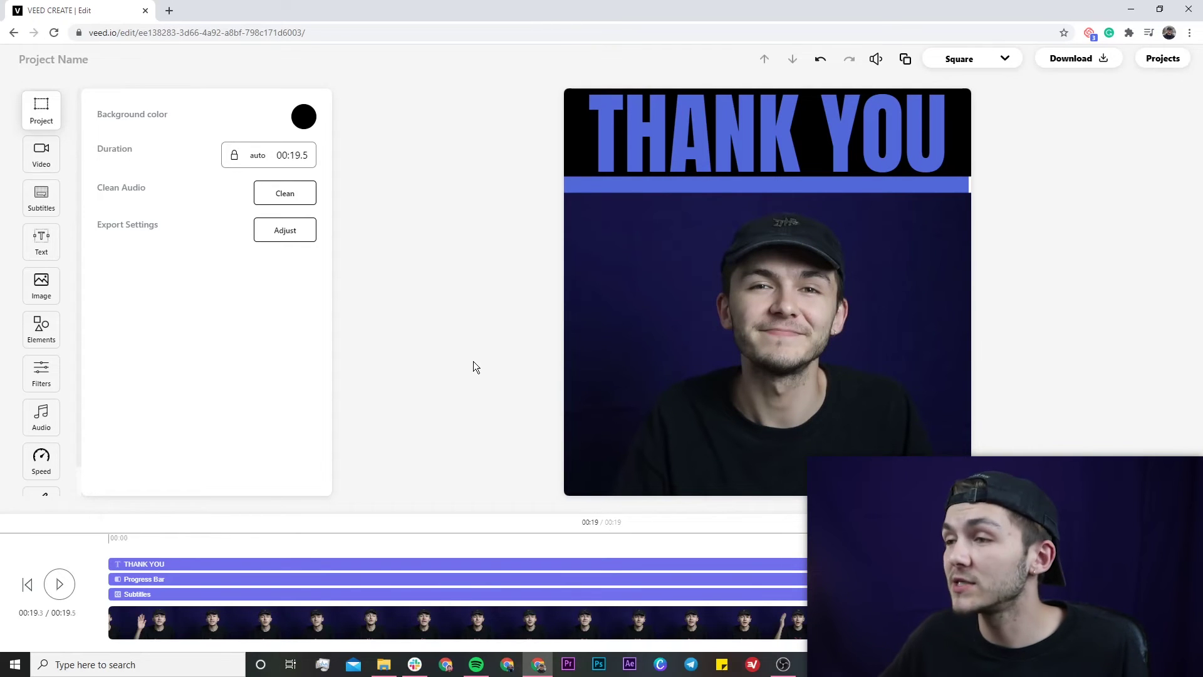
Upload the Background music audio file and trim it to end at 19.46
{"action": "left_click", "coordinate": [46, 425]}
{"action": "left_click", "coordinate": [201, 128]}
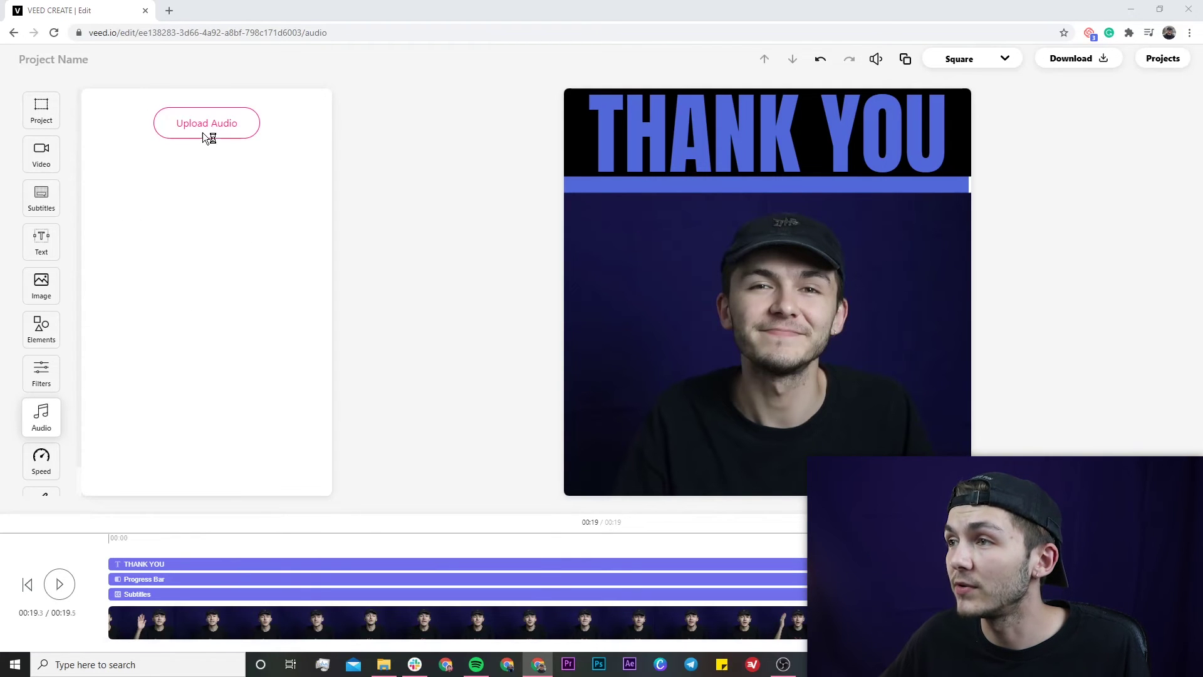
{"action": "left_click", "coordinate": [307, 245]}
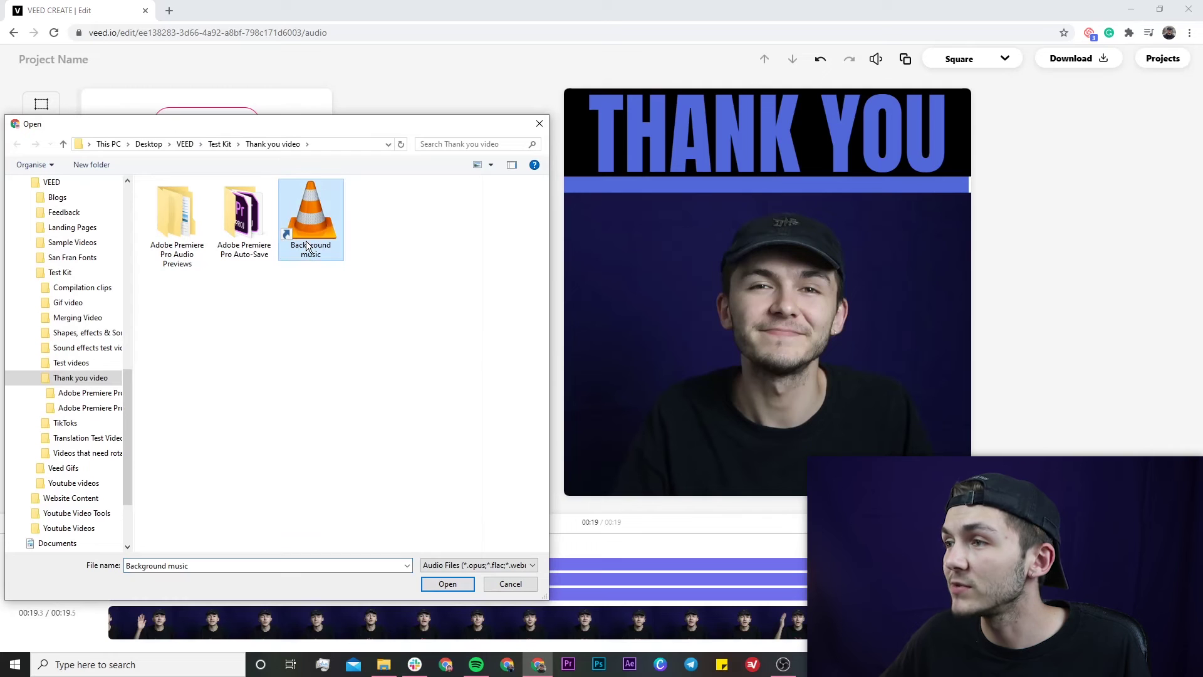
{"action": "left_click", "coordinate": [453, 585]}
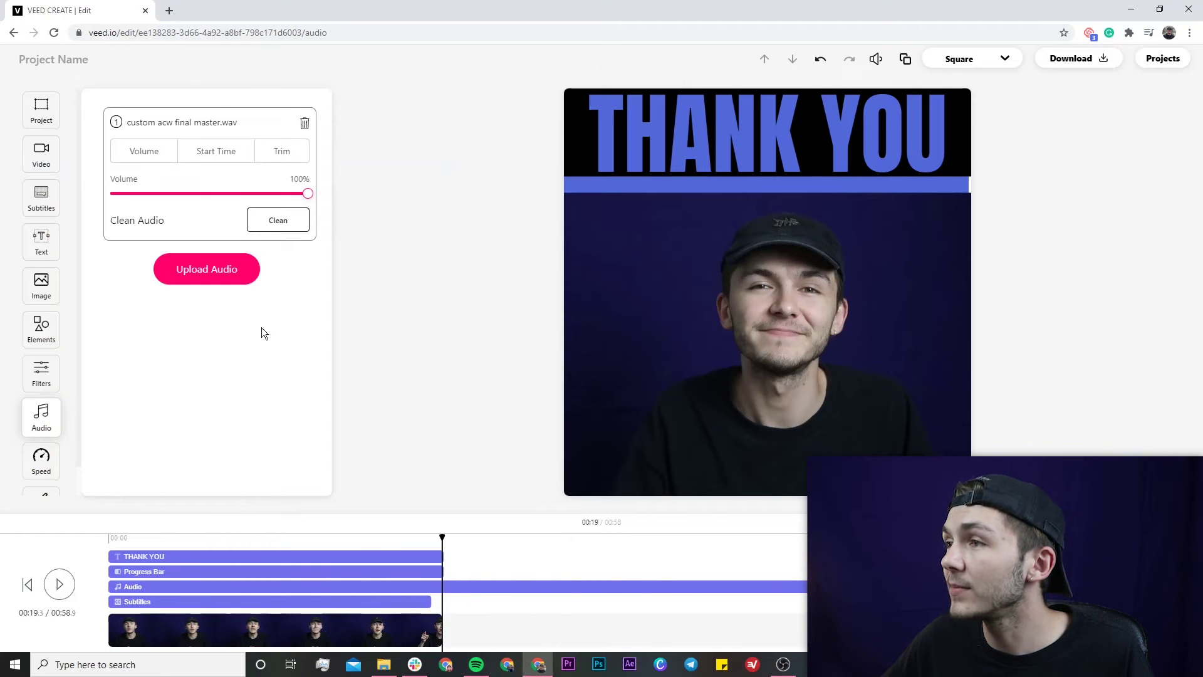
{"action": "left_click", "coordinate": [282, 165]}
{"action": "left_click_drag", "start_coordinate": [307, 195], "coordinate": [177, 202]}
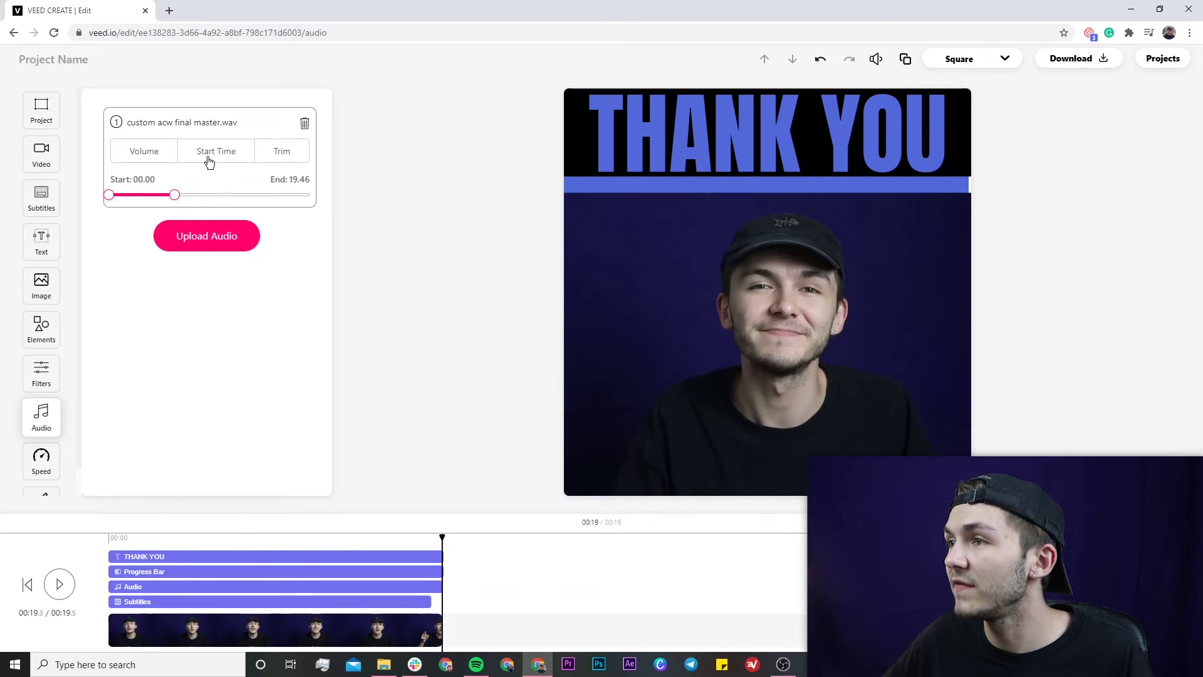
Lower the background music's volume to 10% and trim the track to start at 24.28 and end at 43.74
{"action": "left_click", "coordinate": [136, 155]}
{"action": "left_click_drag", "start_coordinate": [307, 198], "coordinate": [126, 198]}
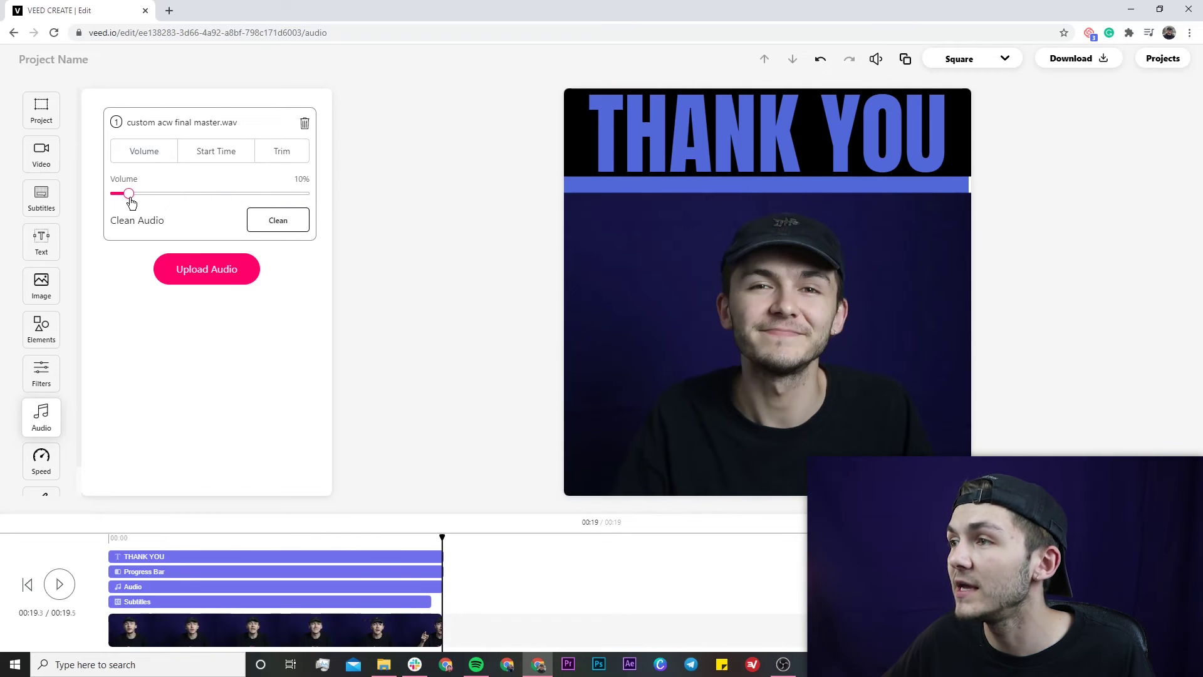
{"action": "left_click", "coordinate": [267, 154]}
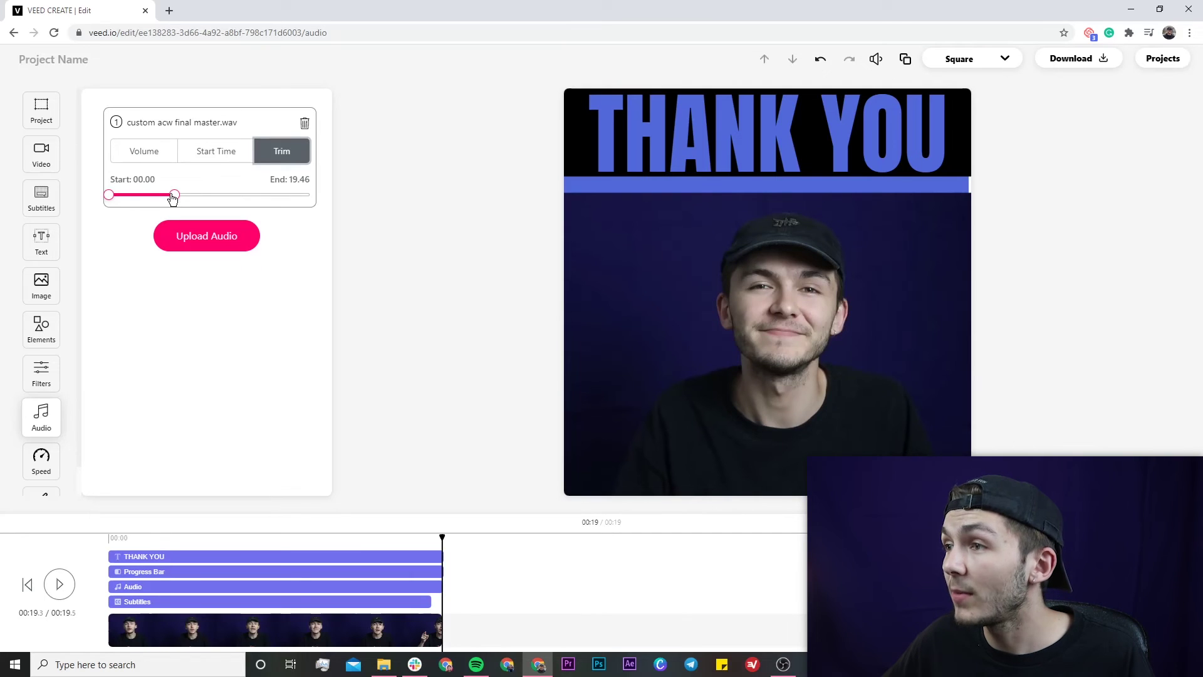
{"action": "left_click_drag", "start_coordinate": [174, 195], "coordinate": [257, 196]}
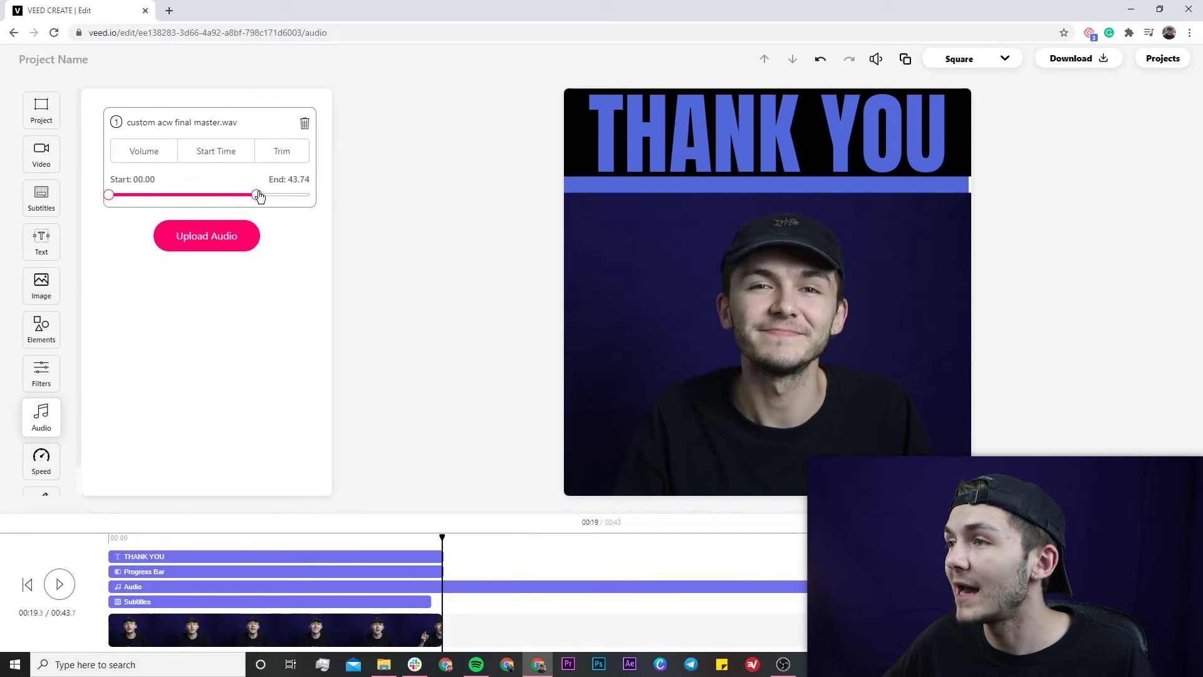
{"action": "left_click_drag", "start_coordinate": [114, 198], "coordinate": [193, 198]}
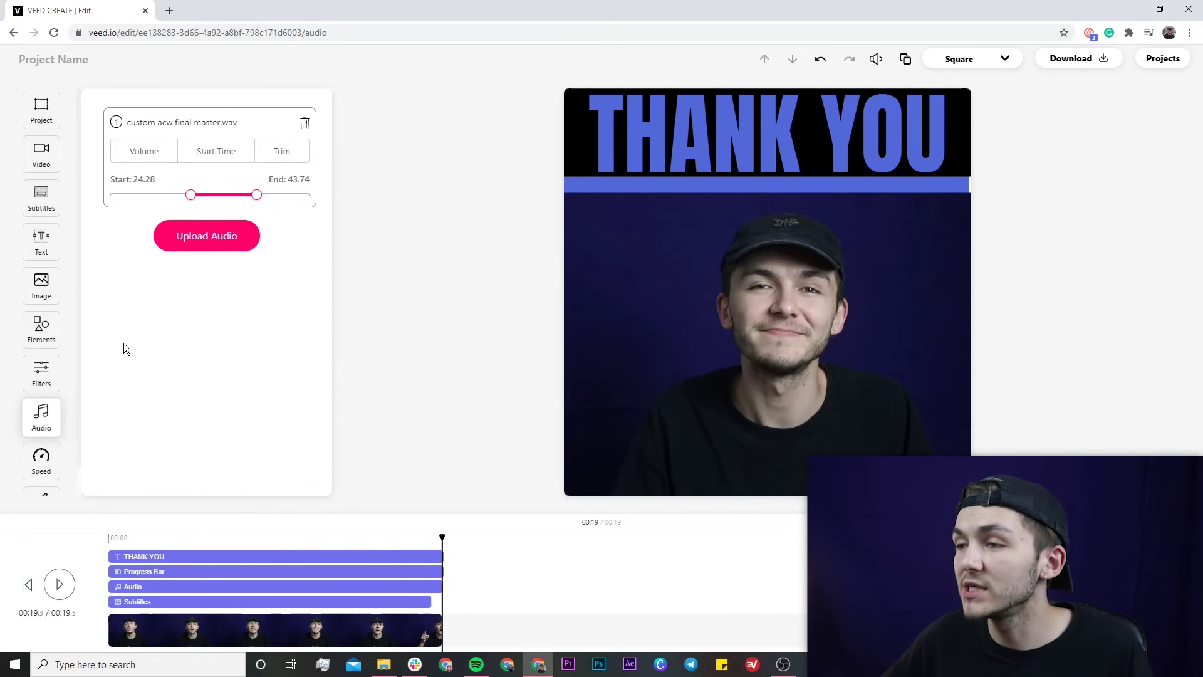
Play the opening seconds of the video from the start to check the background music
{"action": "left_click", "coordinate": [111, 542]}
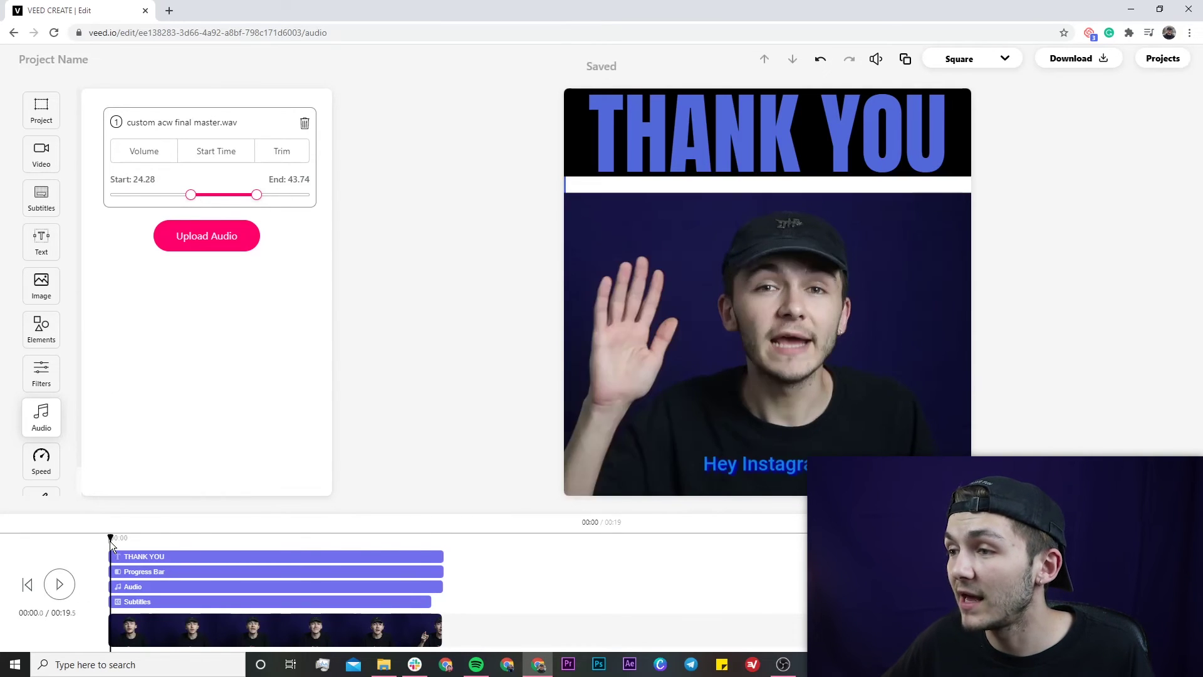
{"action": "left_click", "coordinate": [59, 584]}
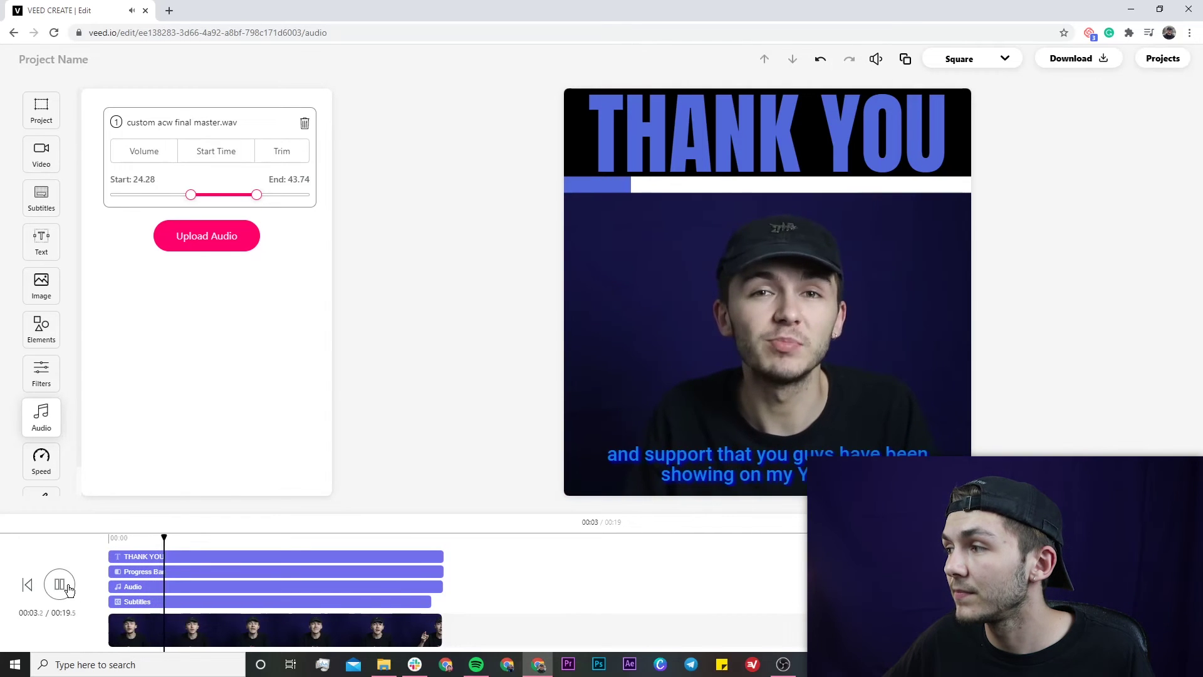
{"action": "left_click", "coordinate": [61, 585]}
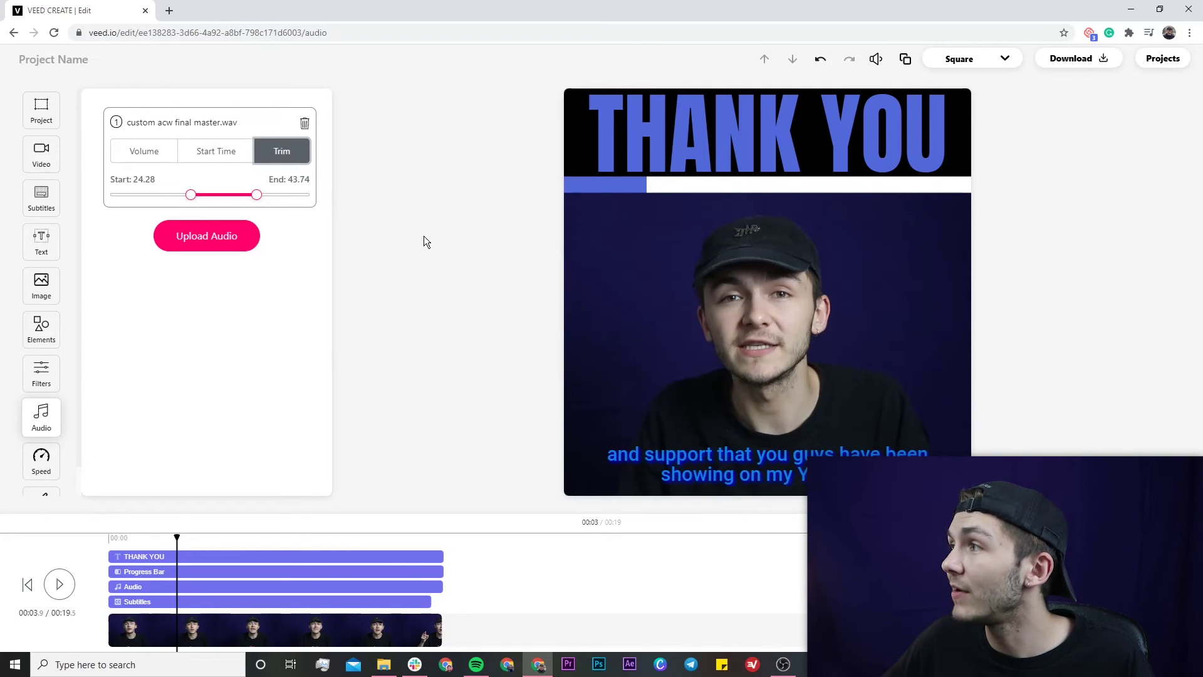
Export the finished project and download it as a video file
{"action": "left_click", "coordinate": [1094, 63]}
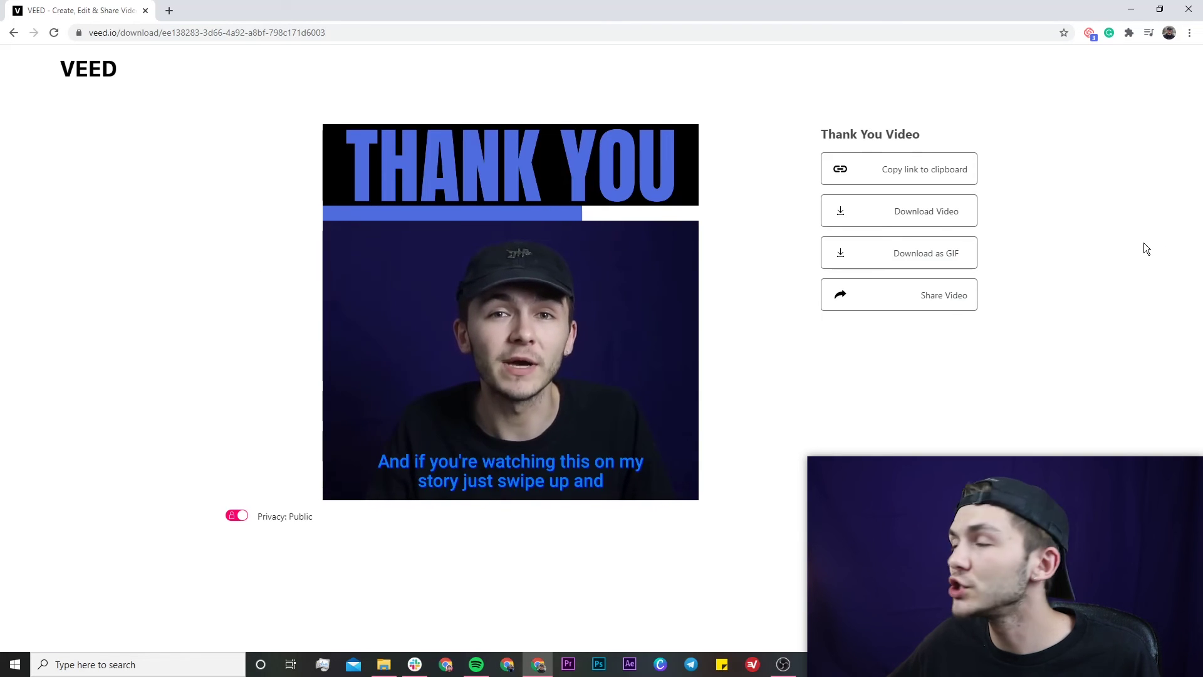
{"action": "left_click", "coordinate": [882, 216]}
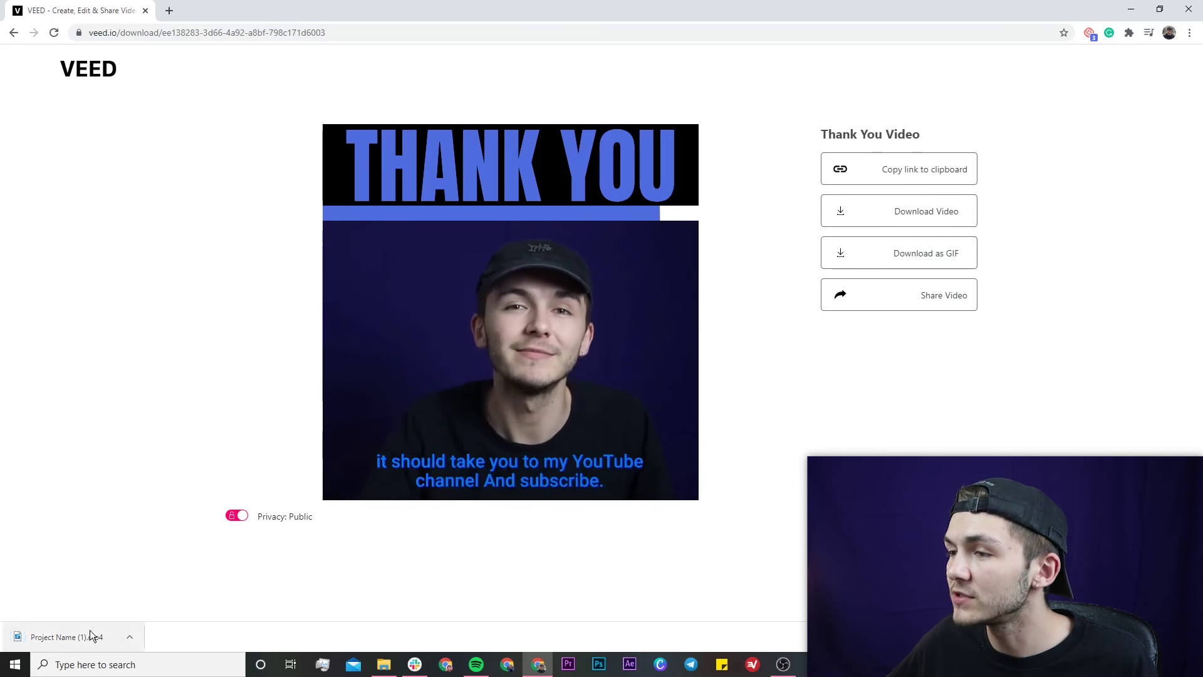